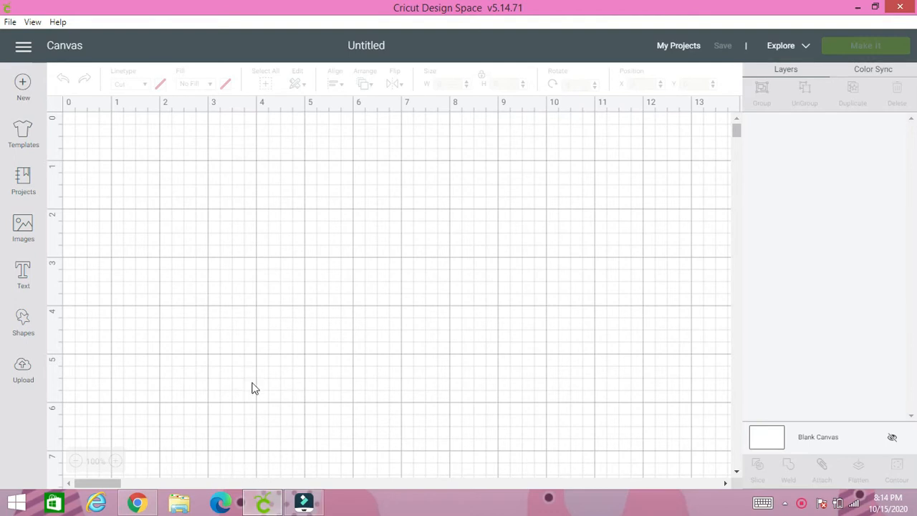
- Insert the pink sprinkle drip image from the recently uploaded images onto the canvas
{"action": "left_click", "coordinate": [23, 380]}
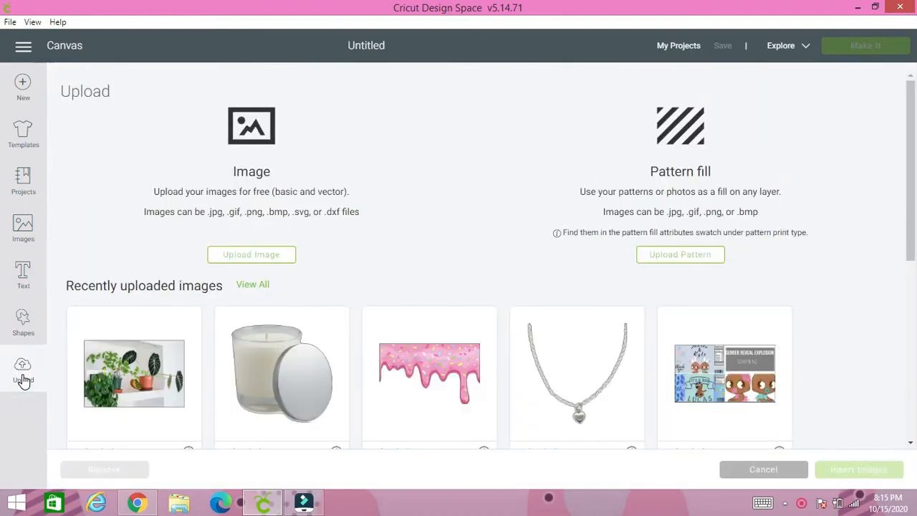
{"action": "left_click", "coordinate": [422, 371]}
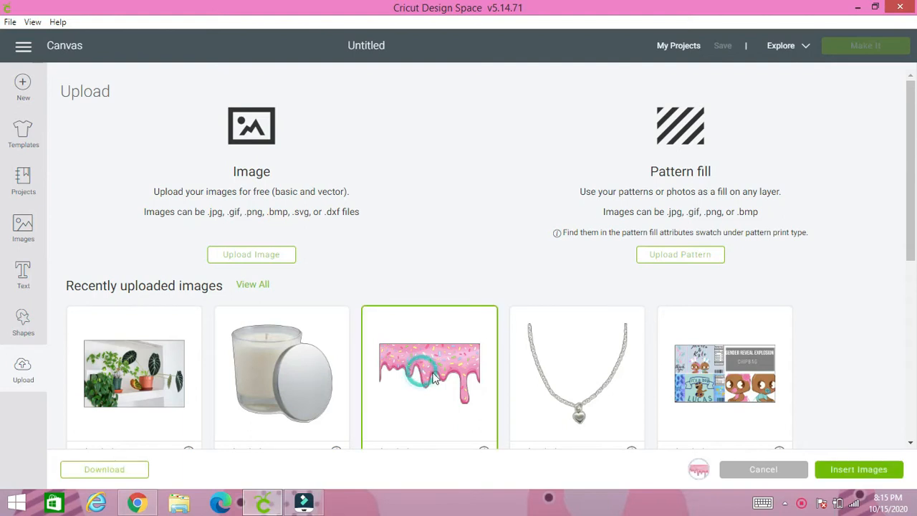
{"action": "left_click", "coordinate": [858, 470]}
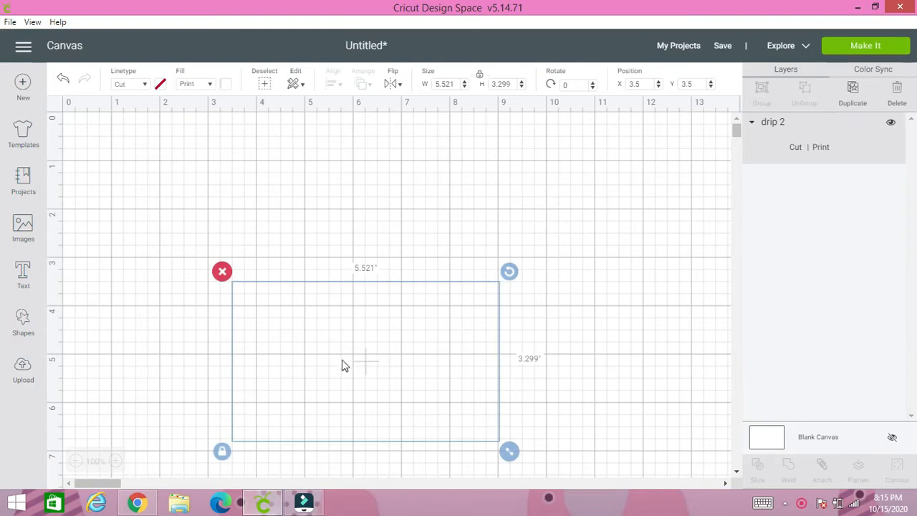
- Resize the drip image without locked proportions to about 2.507 by 2.132 inches and place it near X 10.236, Y 0.597
{"action": "left_click_drag", "start_coordinate": [334, 376], "coordinate": [295, 284]}
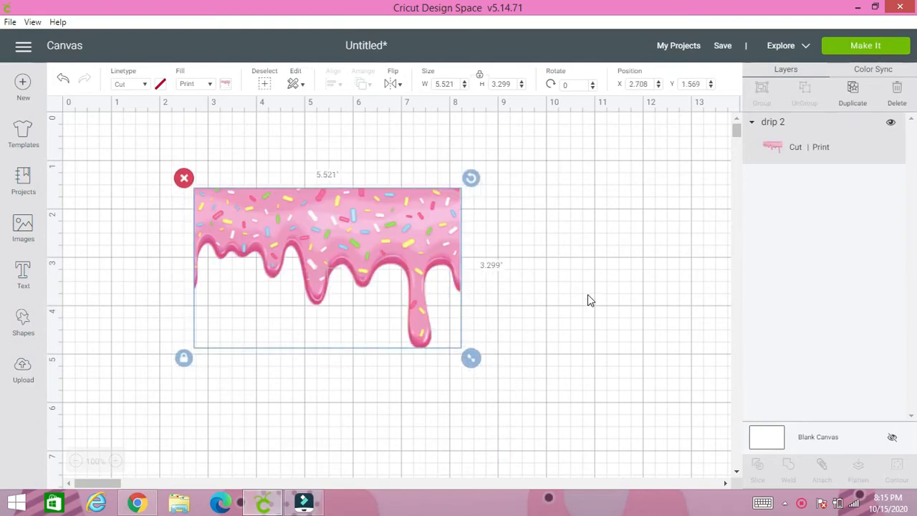
{"action": "left_click", "coordinate": [183, 357]}
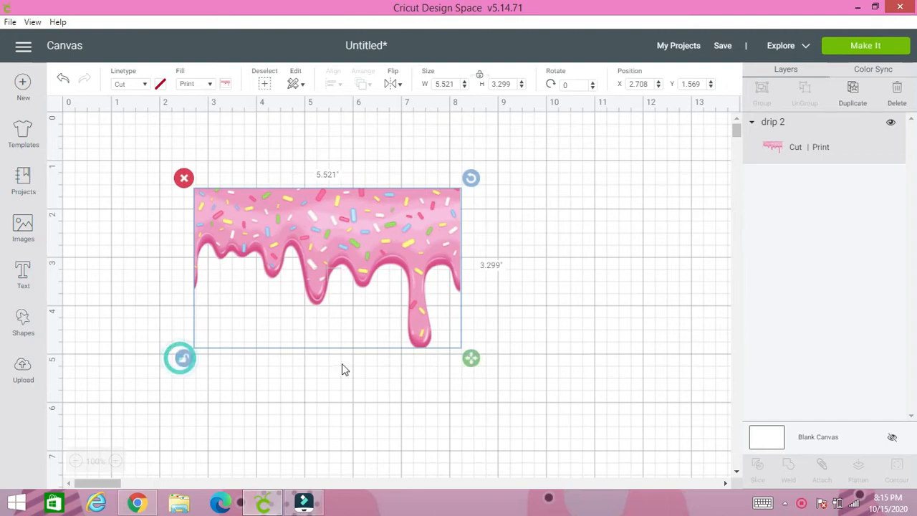
{"action": "left_click_drag", "start_coordinate": [472, 365], "coordinate": [328, 308]}
{"action": "left_click", "coordinate": [184, 300]}
{"action": "left_click_drag", "start_coordinate": [223, 265], "coordinate": [588, 214]}
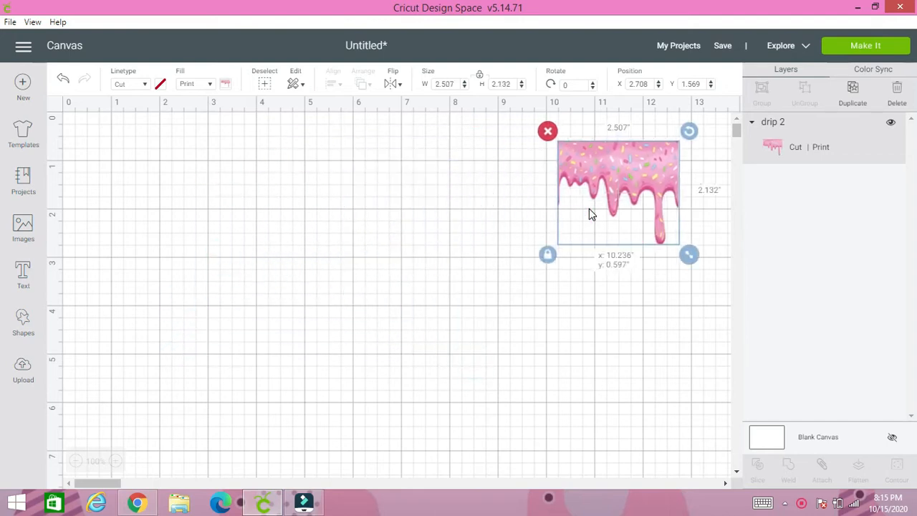
{"action": "left_click", "coordinate": [546, 308]}
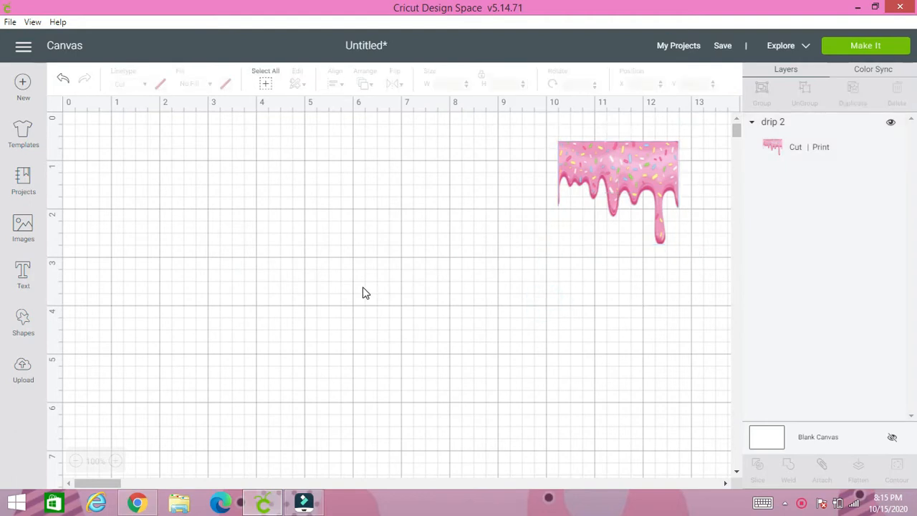
- Switch to Chrome and open the preview of the smartgardenguide.com potted plants photo in the green plant leaf image results
{"action": "left_click", "coordinate": [139, 504]}
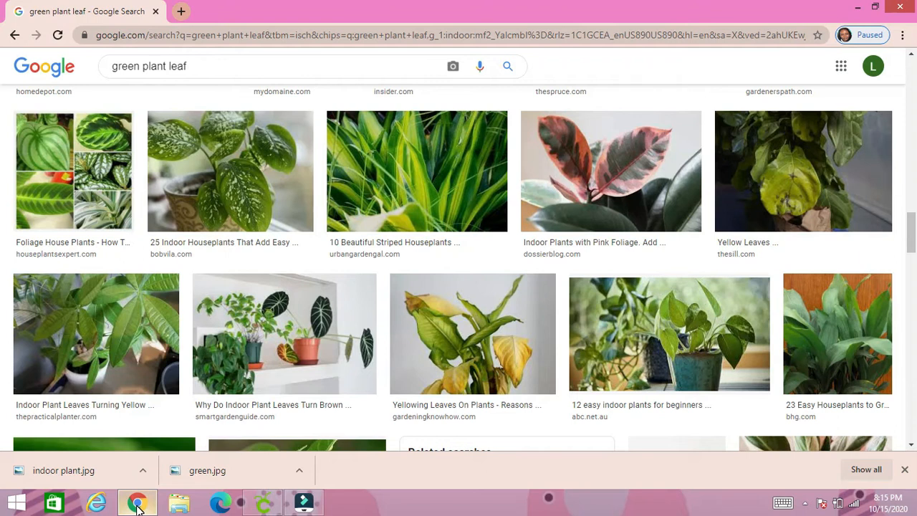
{"action": "scroll", "coordinate": [376, 287], "scroll_direction": "down", "scroll_amount": 4}
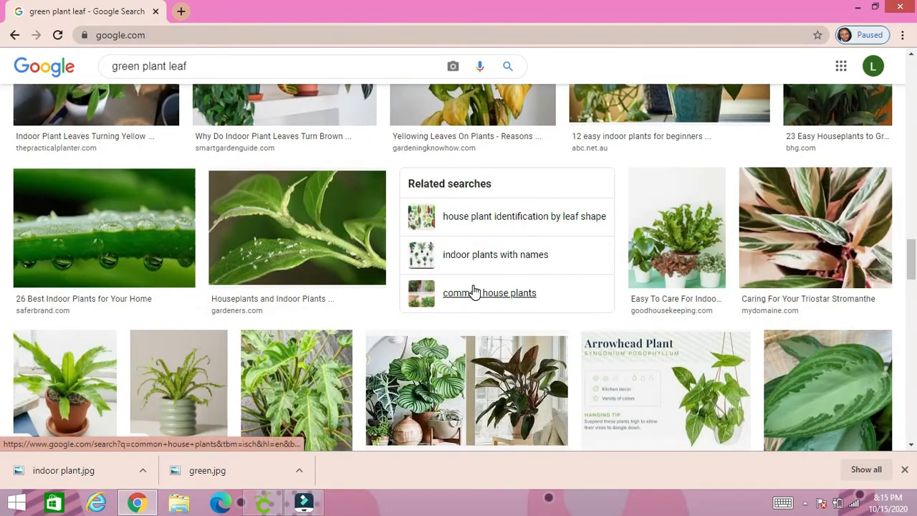
{"action": "scroll", "coordinate": [479, 294], "scroll_direction": "up", "scroll_amount": 1}
{"action": "scroll", "coordinate": [478, 292], "scroll_direction": "up", "scroll_amount": 3}
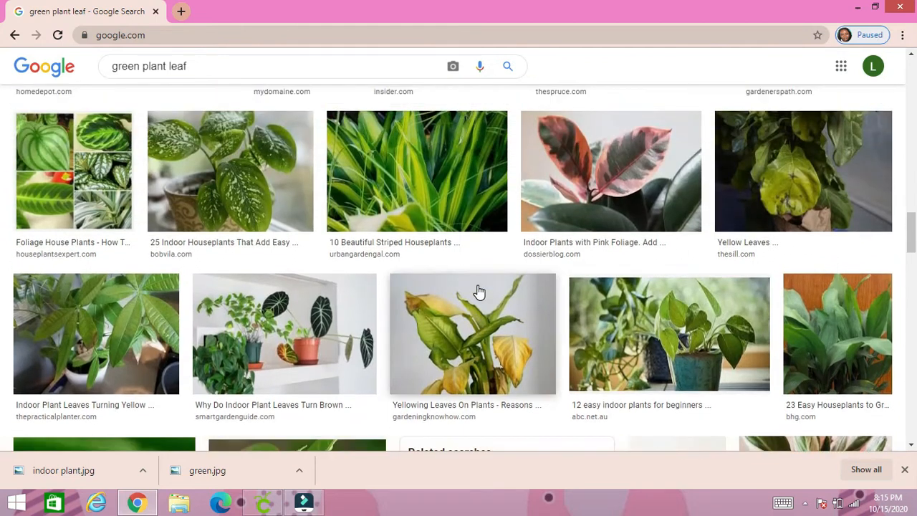
{"action": "scroll", "coordinate": [478, 293], "scroll_direction": "up", "scroll_amount": 2}
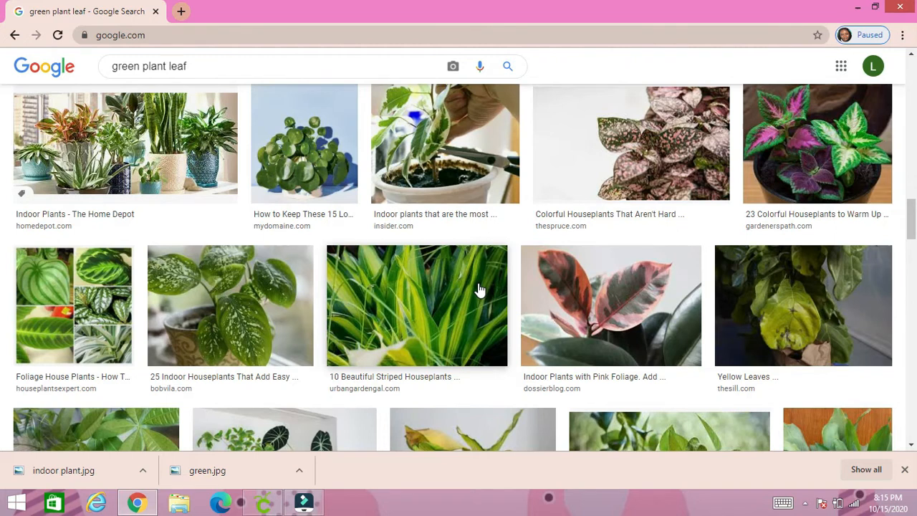
{"action": "scroll", "coordinate": [480, 289], "scroll_direction": "down", "scroll_amount": 2}
{"action": "scroll", "coordinate": [480, 289], "scroll_direction": "down", "scroll_amount": 2}
{"action": "scroll", "coordinate": [480, 288], "scroll_direction": "down", "scroll_amount": 1}
{"action": "scroll", "coordinate": [480, 288], "scroll_direction": "up", "scroll_amount": 2}
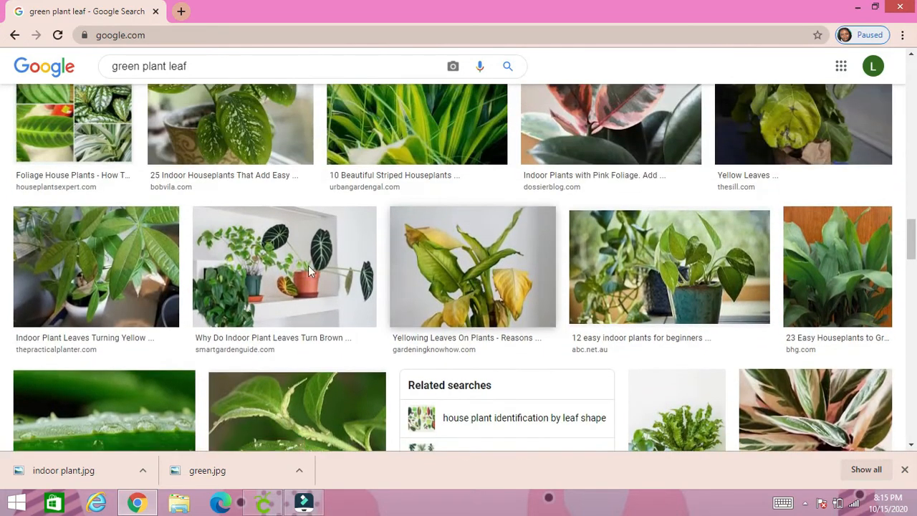
{"action": "left_click", "coordinate": [254, 266]}
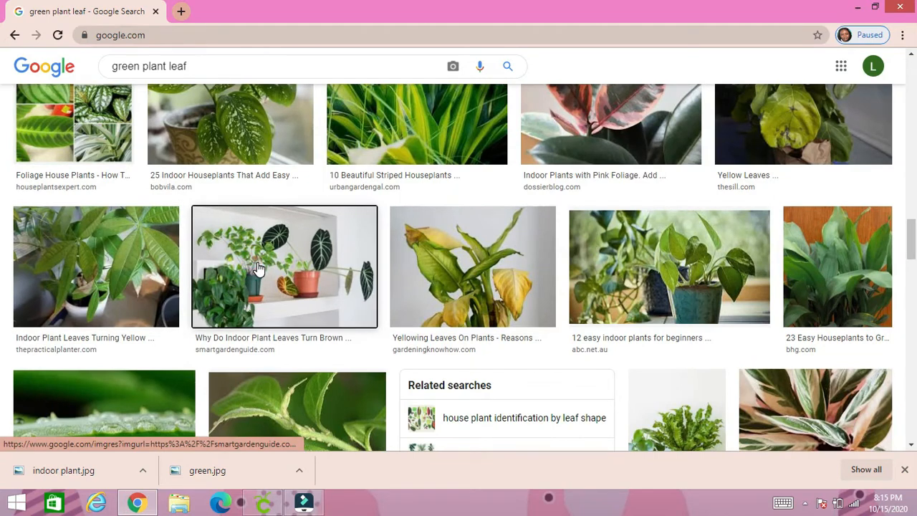
{"action": "left_click", "coordinate": [258, 268]}
{"action": "scroll", "coordinate": [259, 266], "scroll_direction": "up", "scroll_amount": 1}
{"action": "scroll", "coordinate": [258, 267], "scroll_direction": "down", "scroll_amount": 1}
{"action": "left_click", "coordinate": [257, 268]}
{"action": "left_click", "coordinate": [258, 268]}
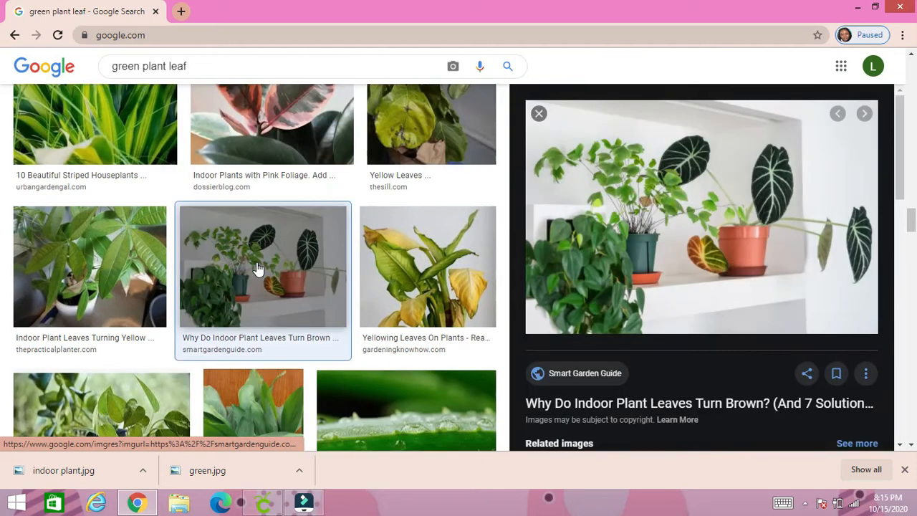
- Save the previewed potted plants image to Downloads as "plant 1" and close its preview
{"action": "right_click", "coordinate": [676, 262]}
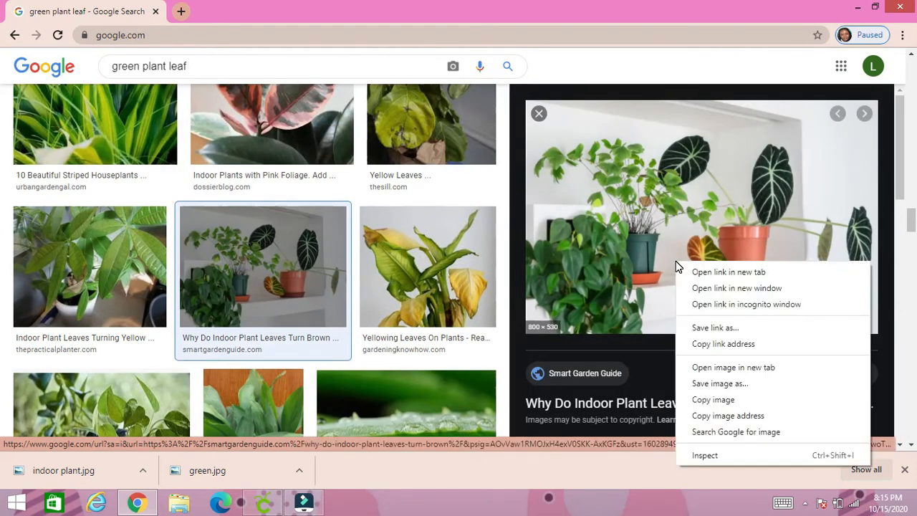
{"action": "left_click", "coordinate": [716, 385]}
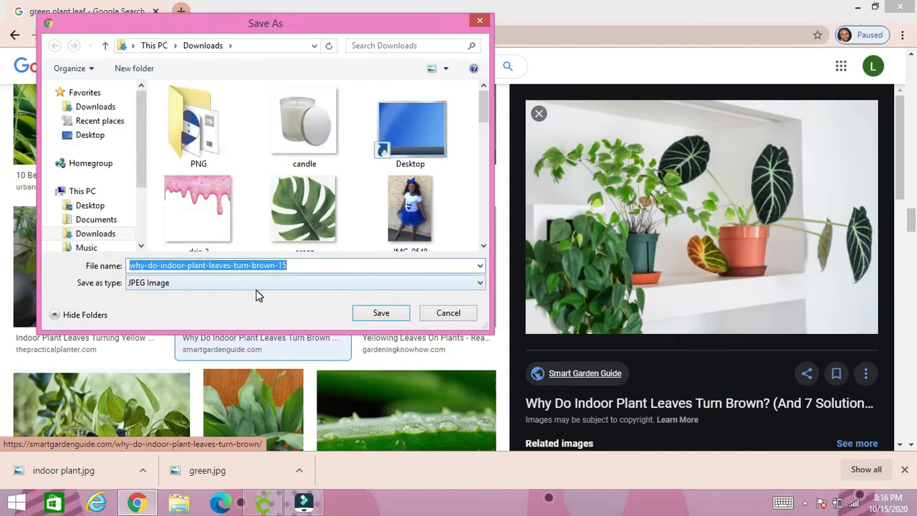
{"action": "type", "text": "plant"}
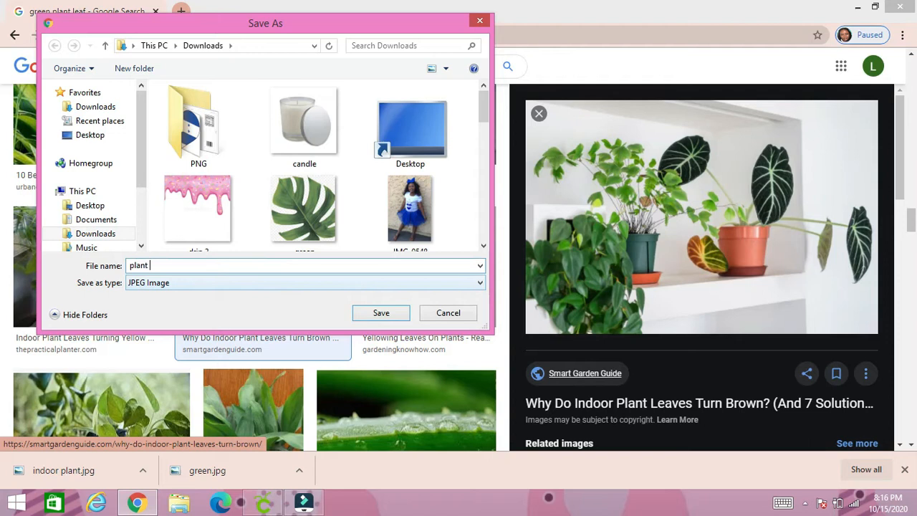
{"action": "type", "text": " 1"}
{"action": "key", "text": "Return"}
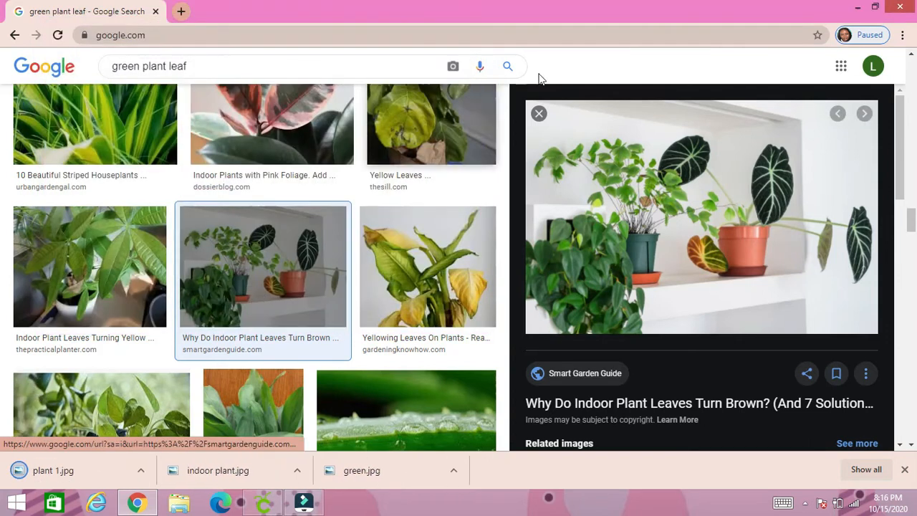
{"action": "left_click", "coordinate": [538, 115]}
- Search Google Images for "blank candle"
{"action": "left_click", "coordinate": [301, 61]}
{"action": "triple_click", "coordinate": [302, 61]}
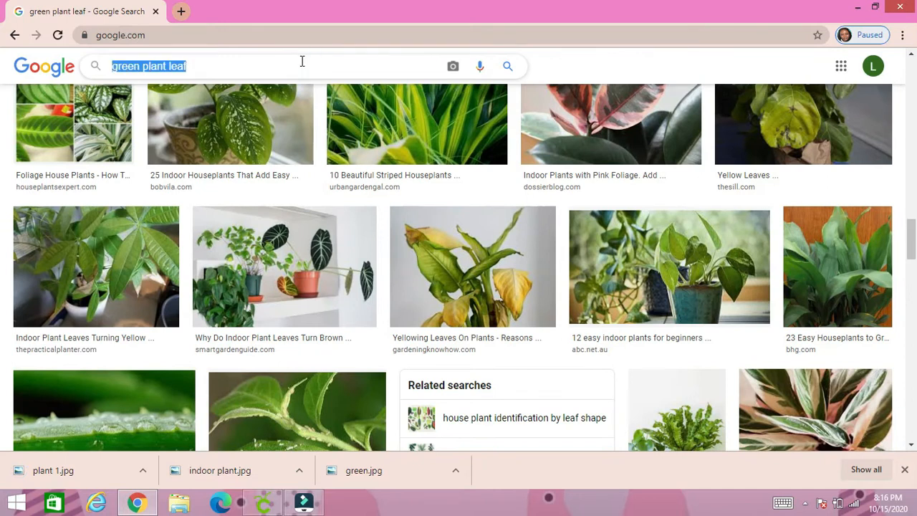
{"action": "type", "text": "c"}
{"action": "key", "text": "BackSpace"}
{"action": "type", "text": "blank"}
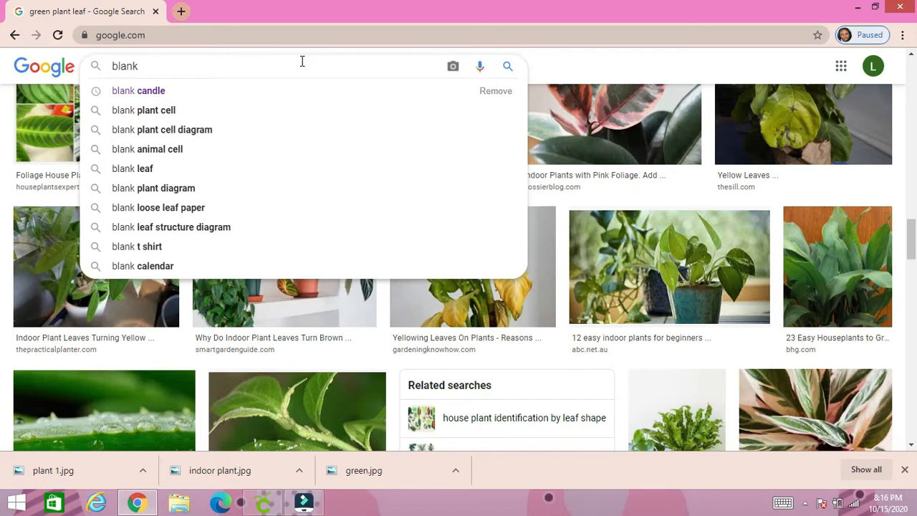
{"action": "left_click", "coordinate": [184, 92]}
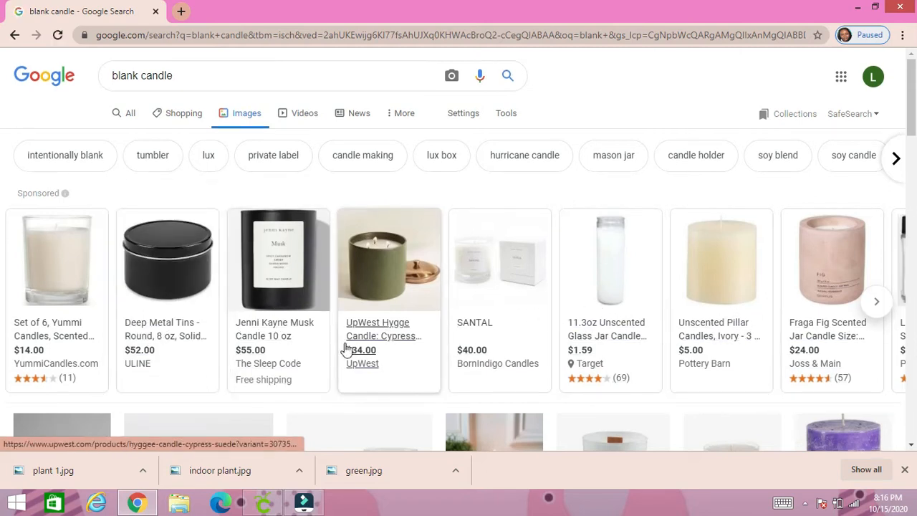
- Open the preview of the Bath Promotions clear tumbler candle with the silver lid leaning against it
{"action": "scroll", "coordinate": [347, 349], "scroll_direction": "down", "scroll_amount": 5}
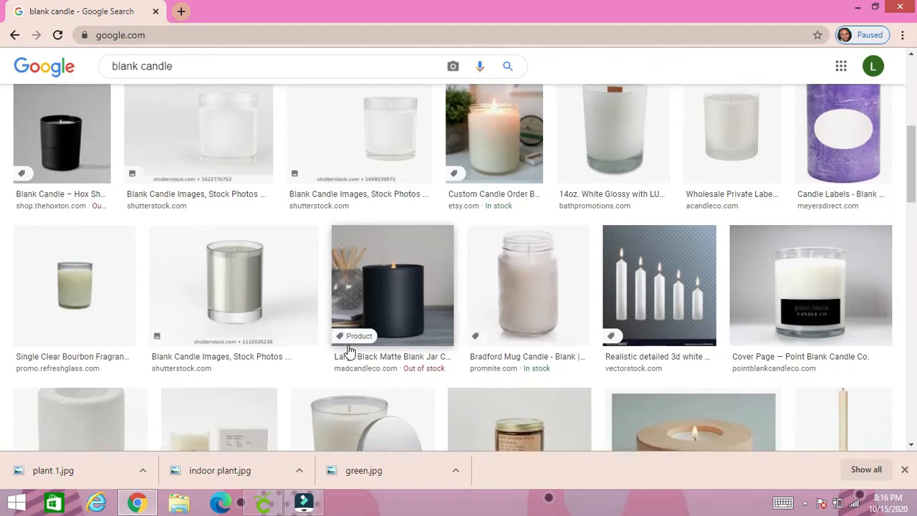
{"action": "scroll", "coordinate": [349, 350], "scroll_direction": "down", "scroll_amount": 3}
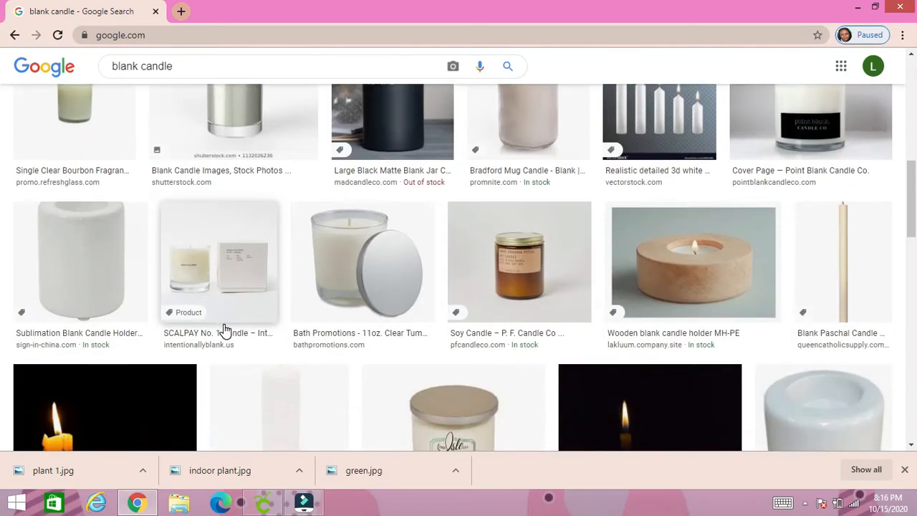
{"action": "scroll", "coordinate": [225, 330], "scroll_direction": "down", "scroll_amount": 2}
{"action": "scroll", "coordinate": [237, 313], "scroll_direction": "up", "scroll_amount": 2}
{"action": "left_click", "coordinate": [371, 266]}
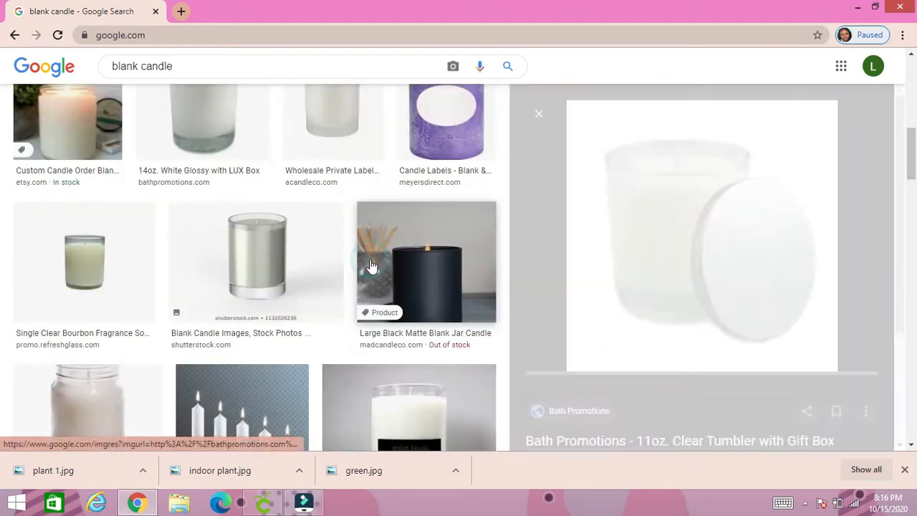
- Save the previewed candle image to Downloads as "candle 1"
{"action": "right_click", "coordinate": [634, 279]}
{"action": "left_click", "coordinate": [678, 396]}
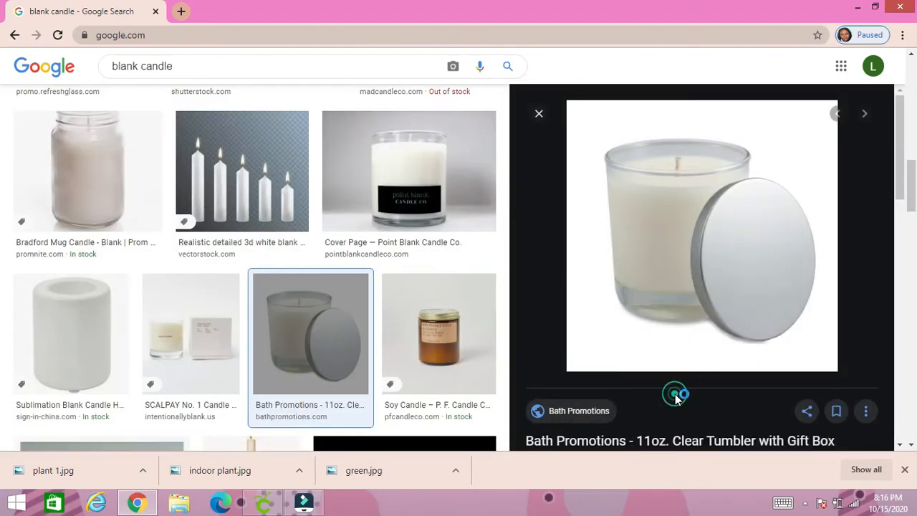
{"action": "type", "text": "candle "}
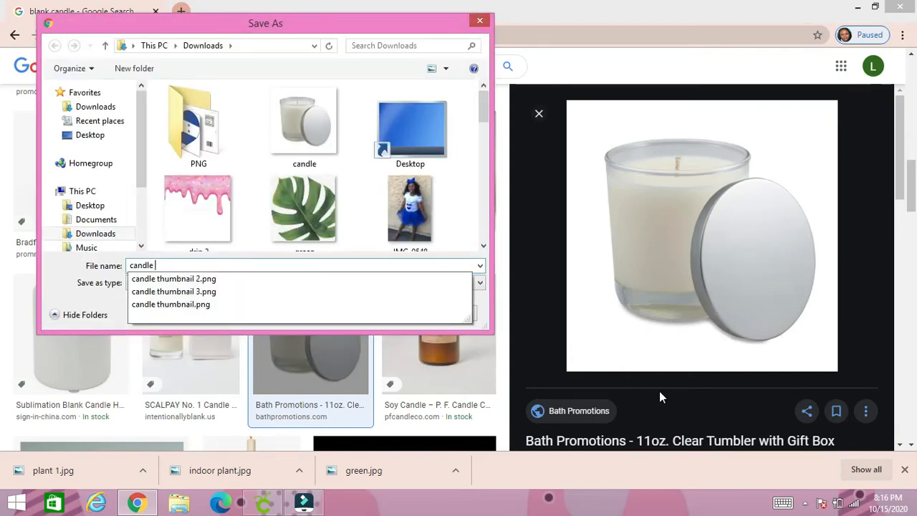
{"action": "type", "text": "1"}
{"action": "key", "text": "Return"}
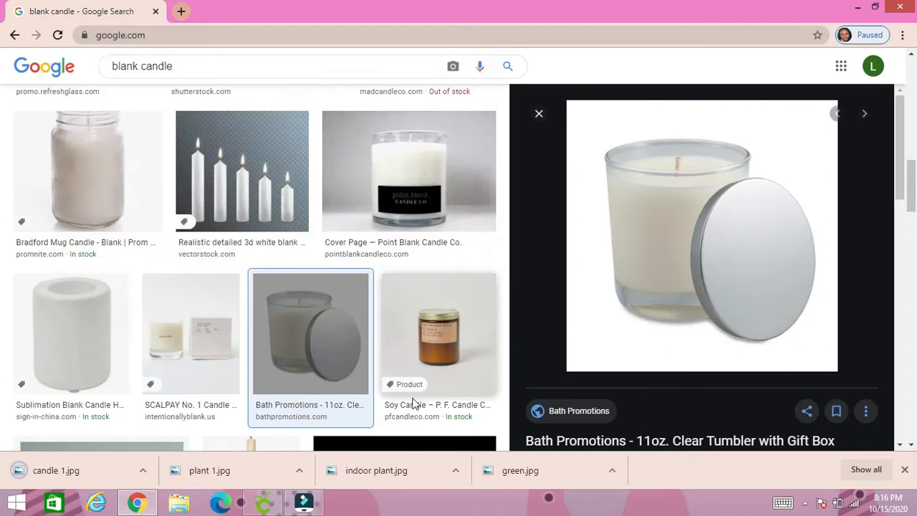
- Return to Cricut Design Space, start a new image upload and browse the computer for the file
{"action": "left_click", "coordinate": [866, 11]}
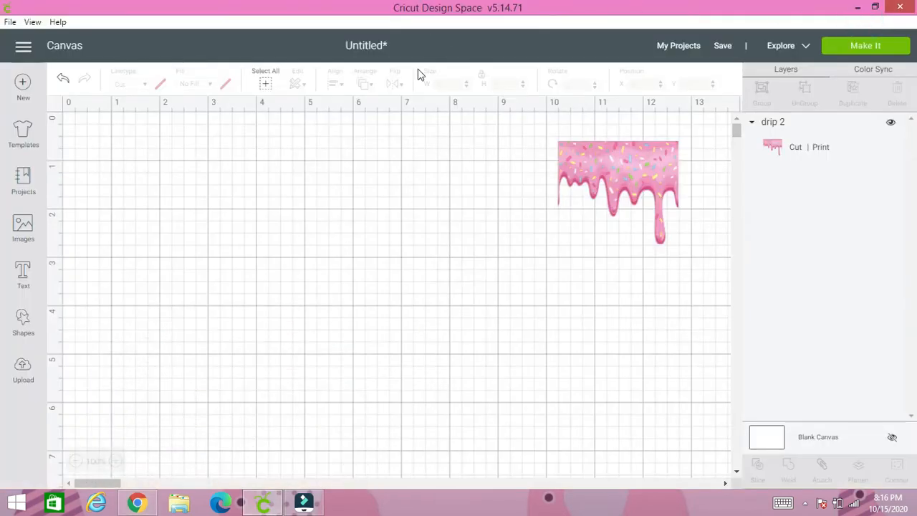
{"action": "left_click", "coordinate": [24, 369]}
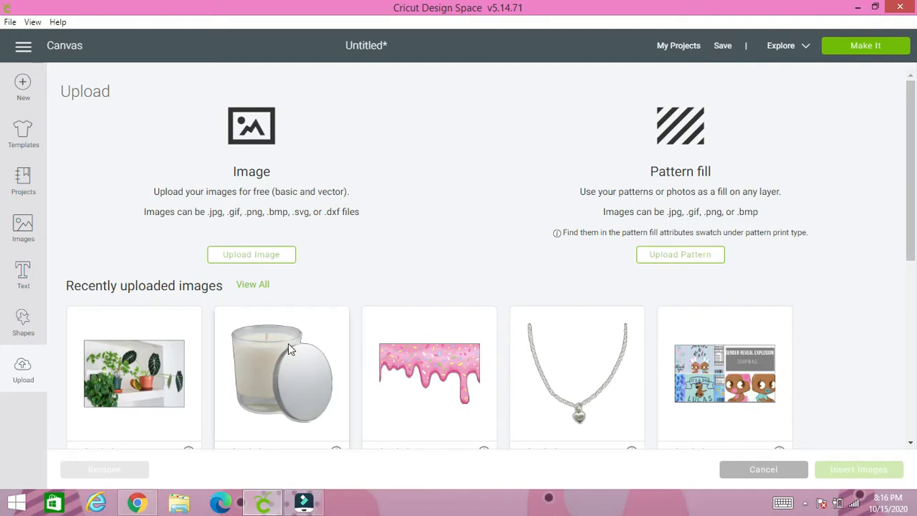
{"action": "left_click", "coordinate": [251, 258]}
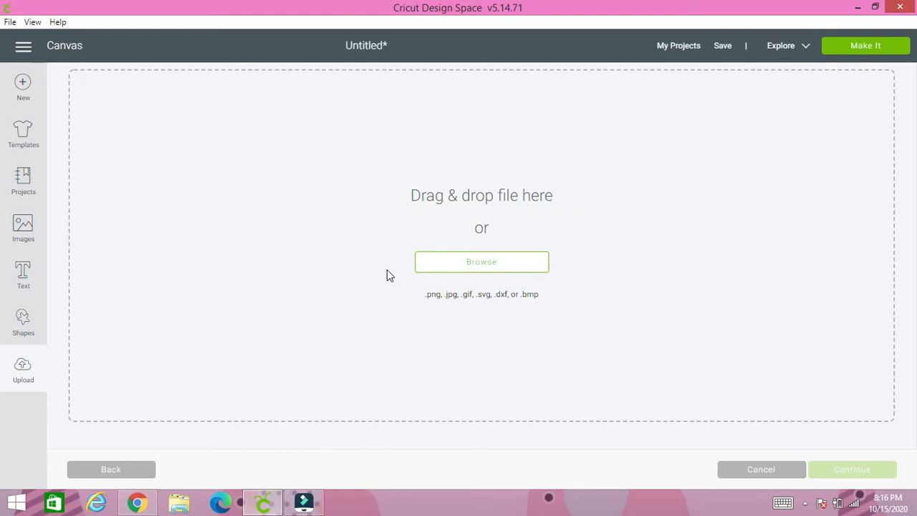
{"action": "left_click", "coordinate": [476, 276]}
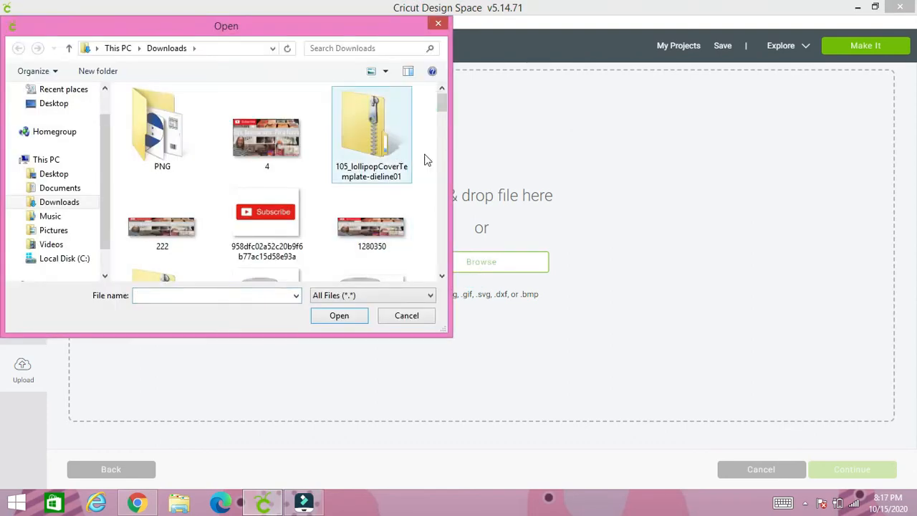
- Load the "candle 1" image from Downloads, set its image type to Complex and continue to the erase stage
{"action": "left_click", "coordinate": [441, 118]}
{"action": "left_click_drag", "start_coordinate": [441, 119], "coordinate": [440, 122]}
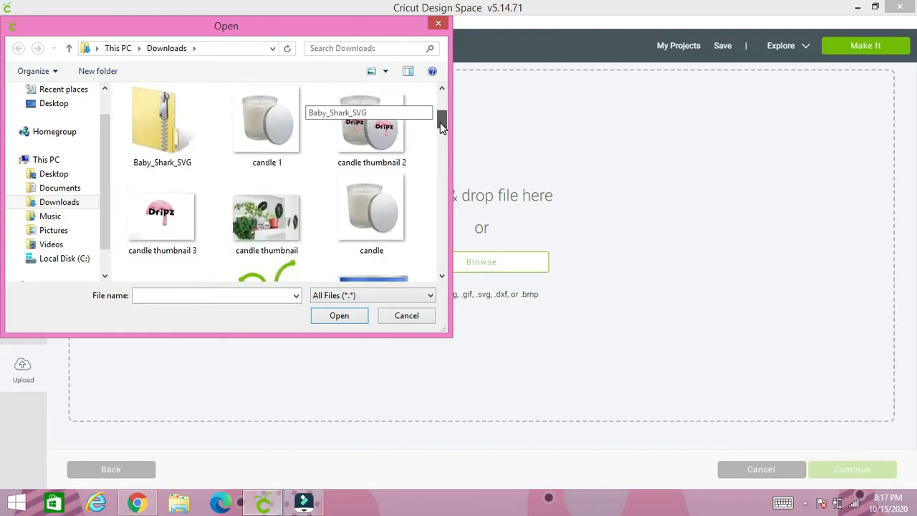
{"action": "double_click", "coordinate": [264, 115]}
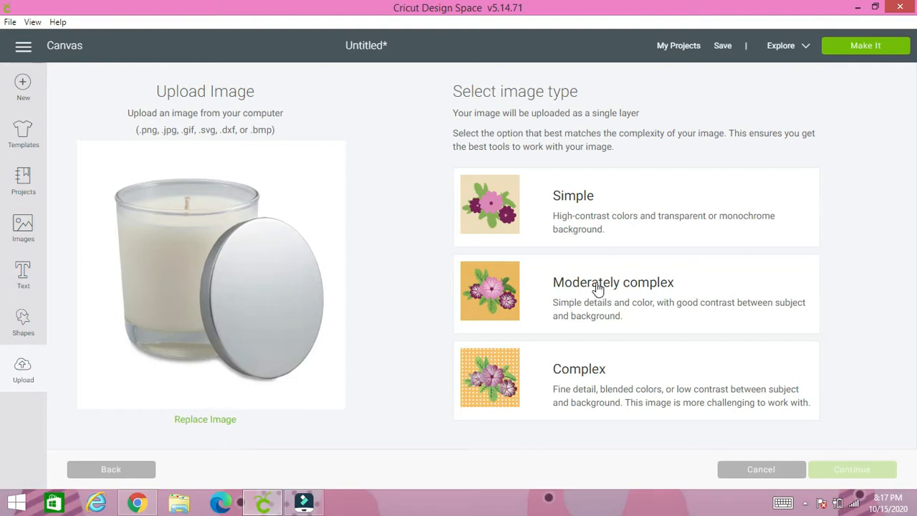
{"action": "left_click", "coordinate": [579, 376]}
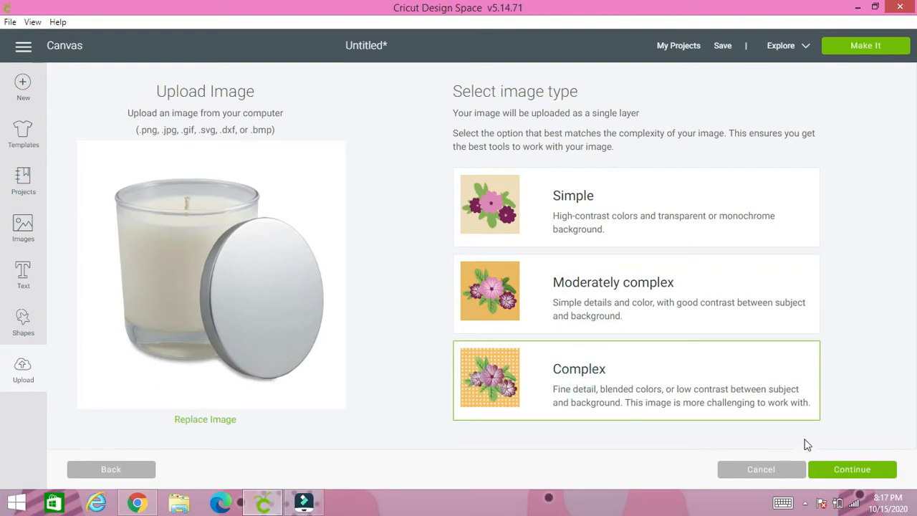
{"action": "left_click", "coordinate": [835, 469]}
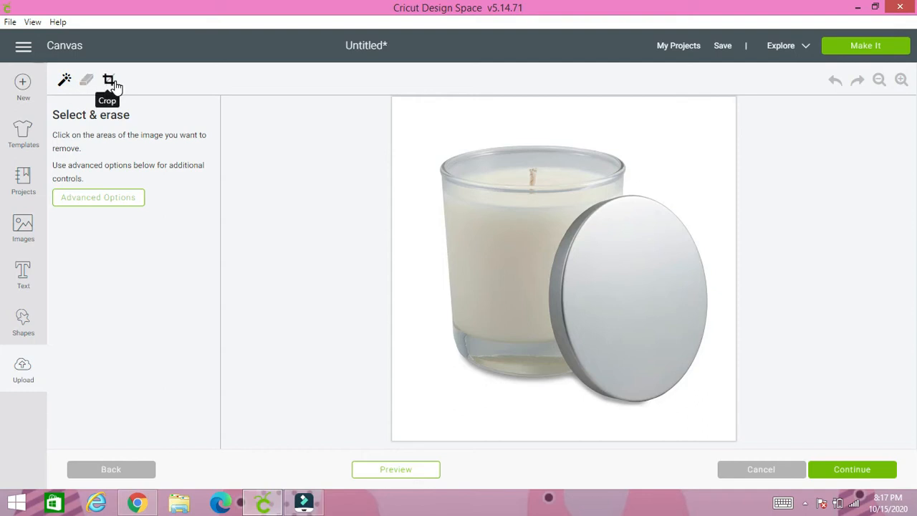
- Erase the white background around the candle and lid, and finish uploading the cleaned image
{"action": "left_click", "coordinate": [64, 80]}
{"action": "left_click", "coordinate": [422, 109]}
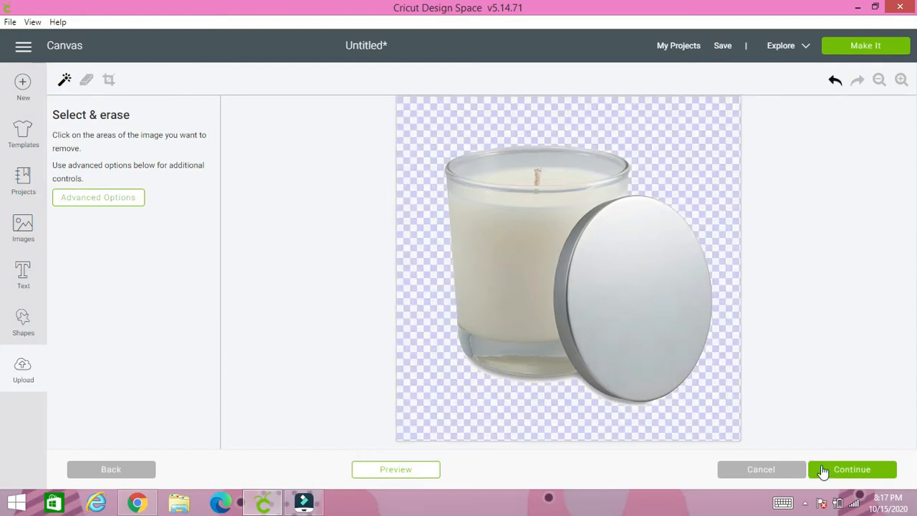
{"action": "left_click", "coordinate": [828, 473]}
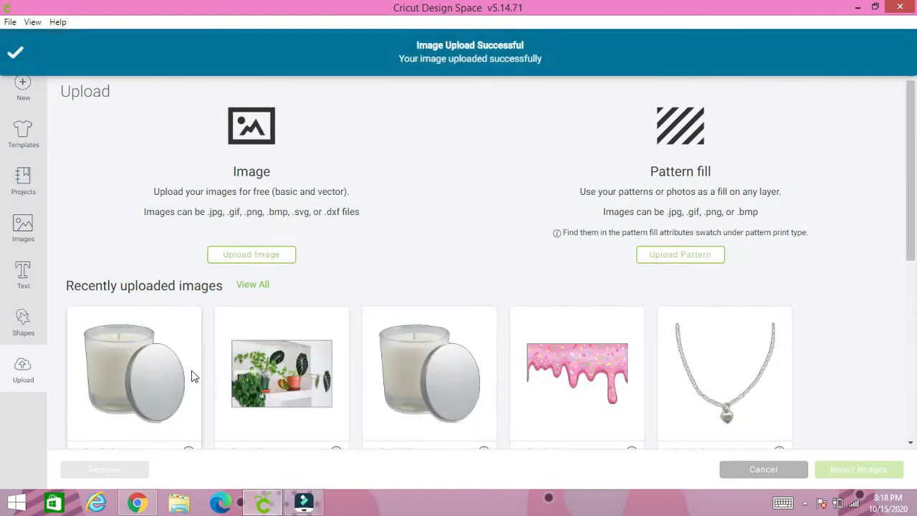
- Upload the "plant 1" image from Downloads, set its image type to Simple and continue to the erase stage
{"action": "left_click", "coordinate": [250, 260]}
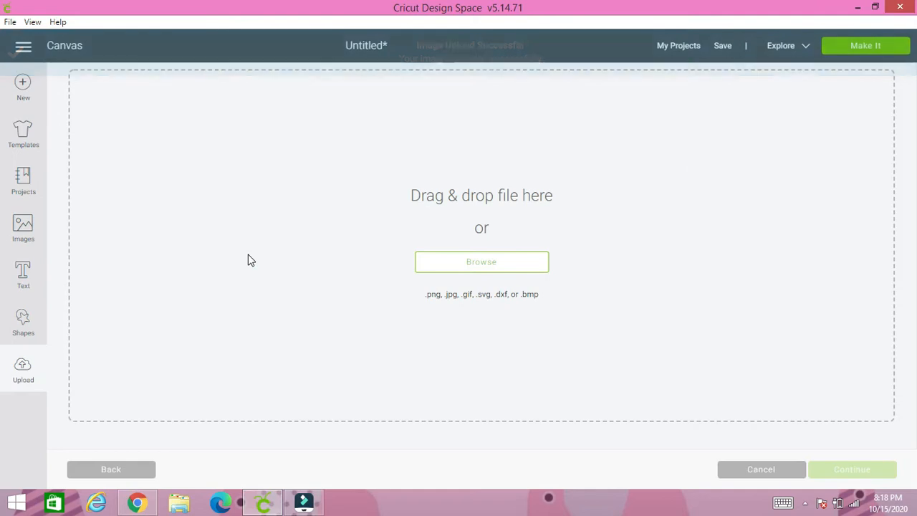
{"action": "left_click", "coordinate": [472, 261]}
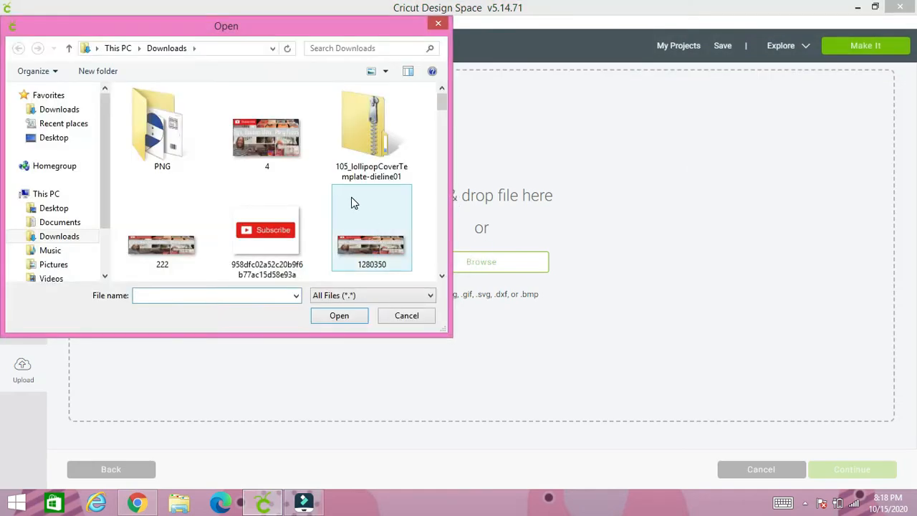
{"action": "left_click_drag", "start_coordinate": [439, 101], "coordinate": [428, 227]}
{"action": "double_click", "coordinate": [274, 206]}
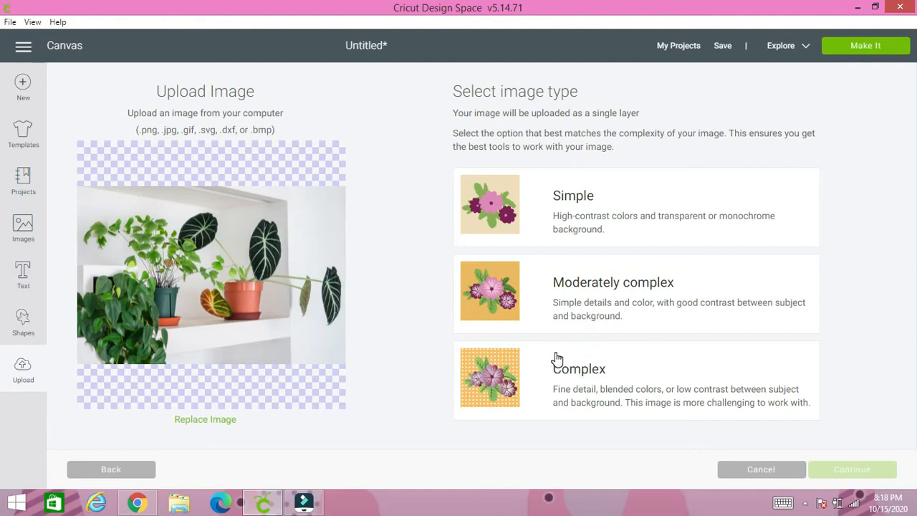
{"action": "left_click", "coordinate": [604, 203]}
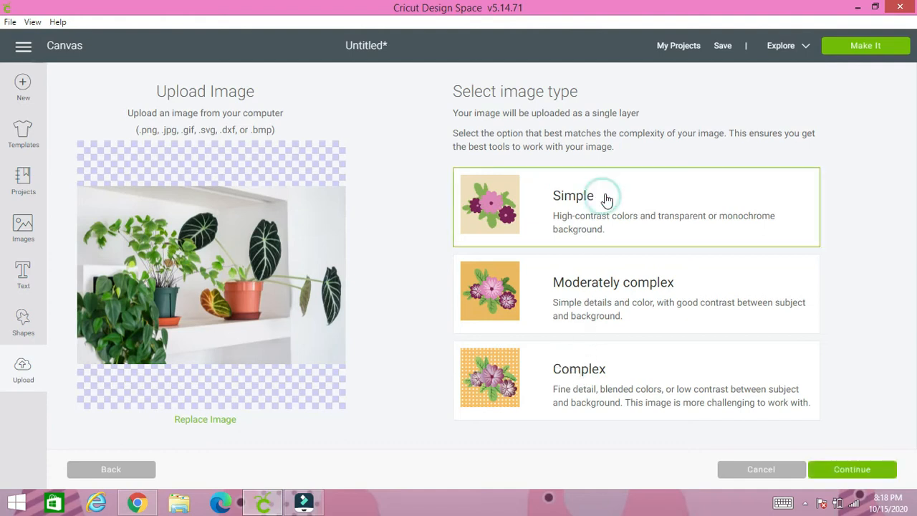
{"action": "left_click", "coordinate": [851, 473]}
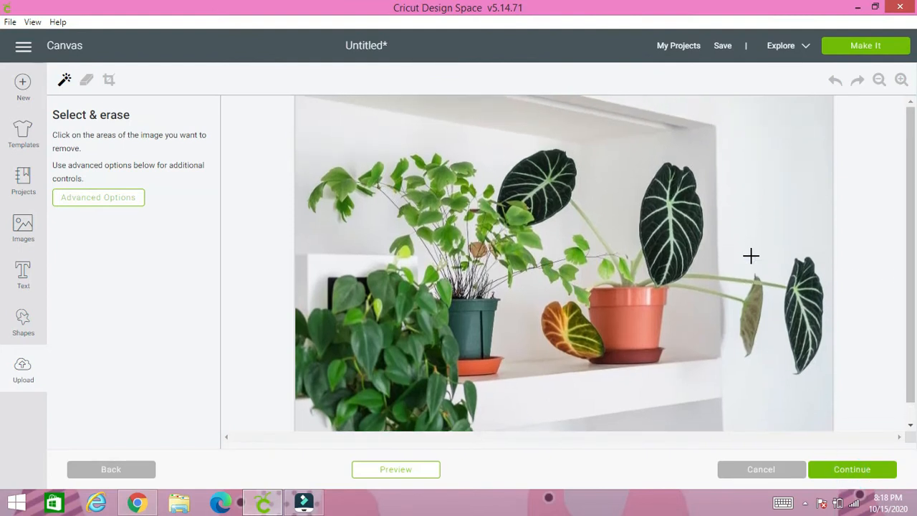
- Keep the plant photo's background intact and save it as a Print Then Cut image named "plant 1"
{"action": "left_click", "coordinate": [880, 82]}
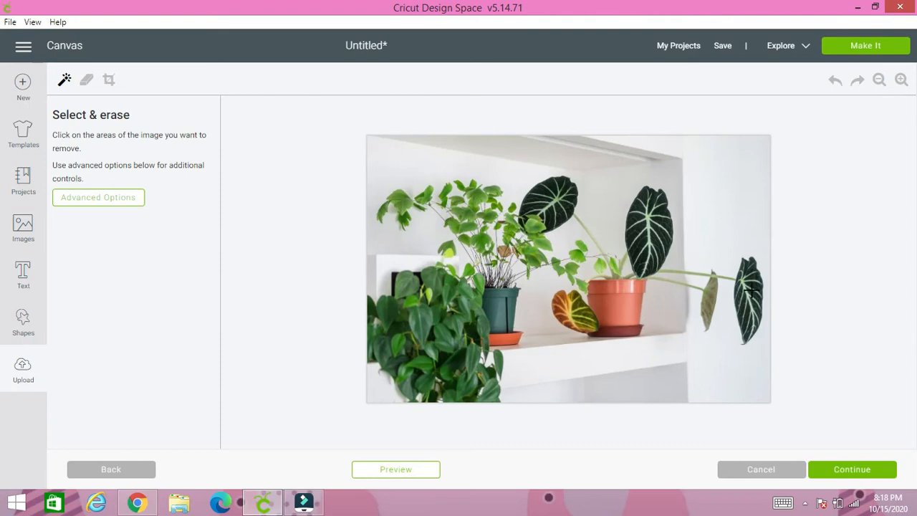
{"action": "left_click", "coordinate": [873, 470]}
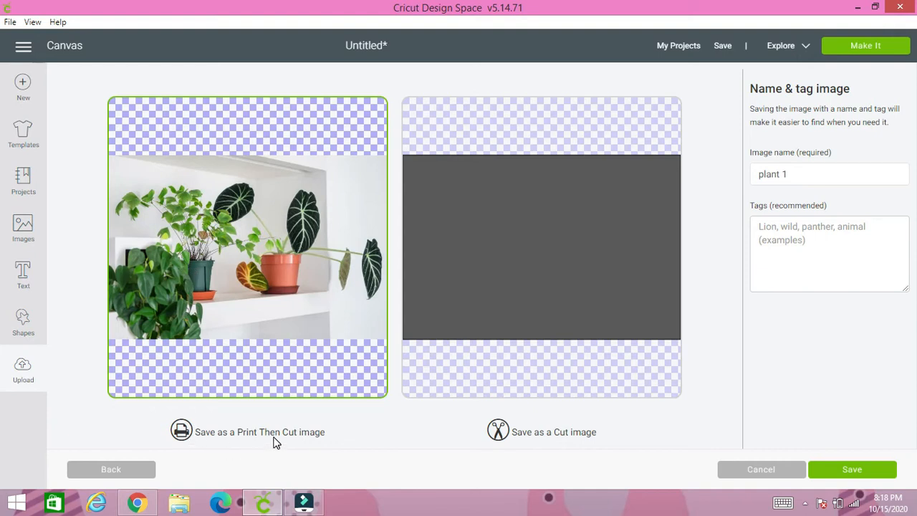
{"action": "left_click", "coordinate": [827, 470]}
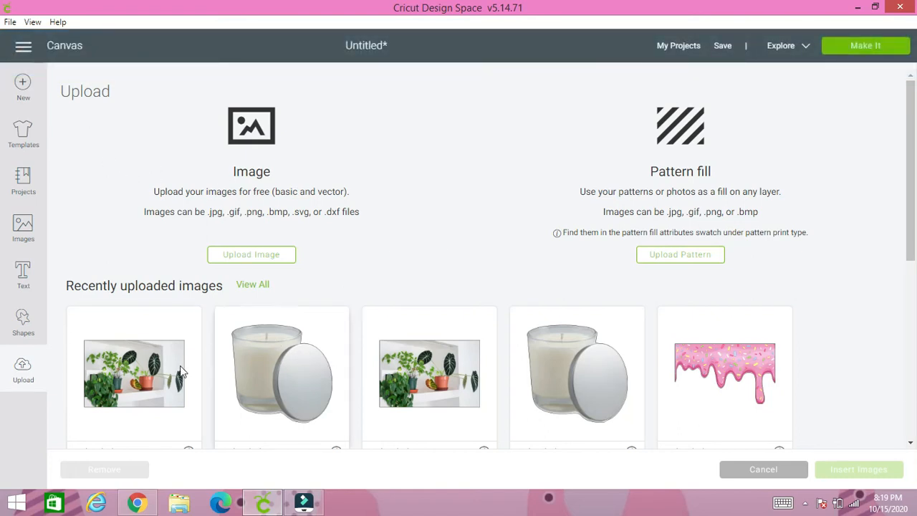
- Insert the newly uploaded plant and candle images together onto the canvas
{"action": "left_click", "coordinate": [142, 378]}
{"action": "left_click", "coordinate": [257, 379]}
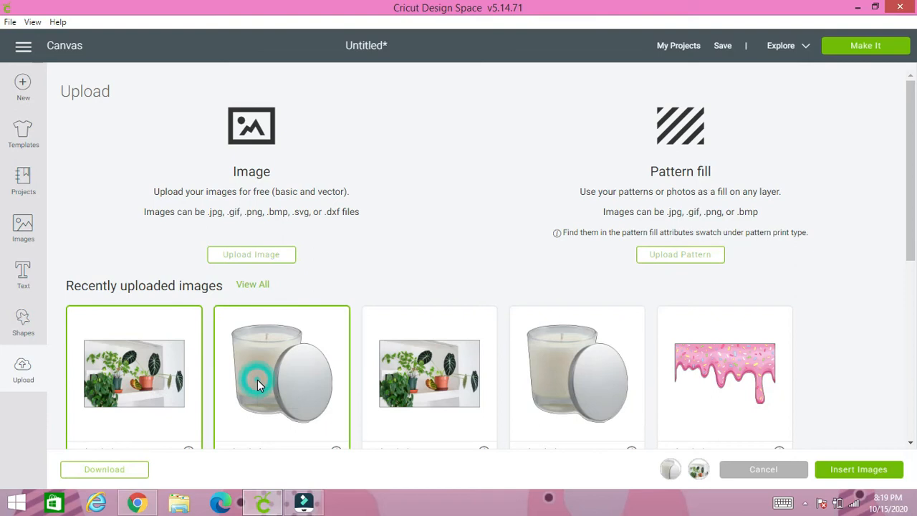
{"action": "left_click", "coordinate": [852, 476]}
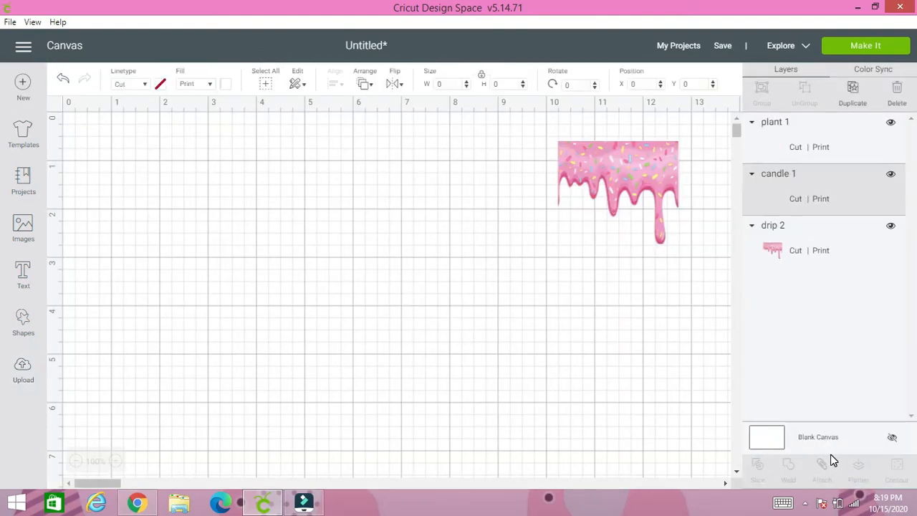
- Shrink the plant image without keeping its proportions to about 2.13 by 2.93 inches and place it below the pink drip
{"action": "left_click_drag", "start_coordinate": [341, 393], "coordinate": [258, 173]}
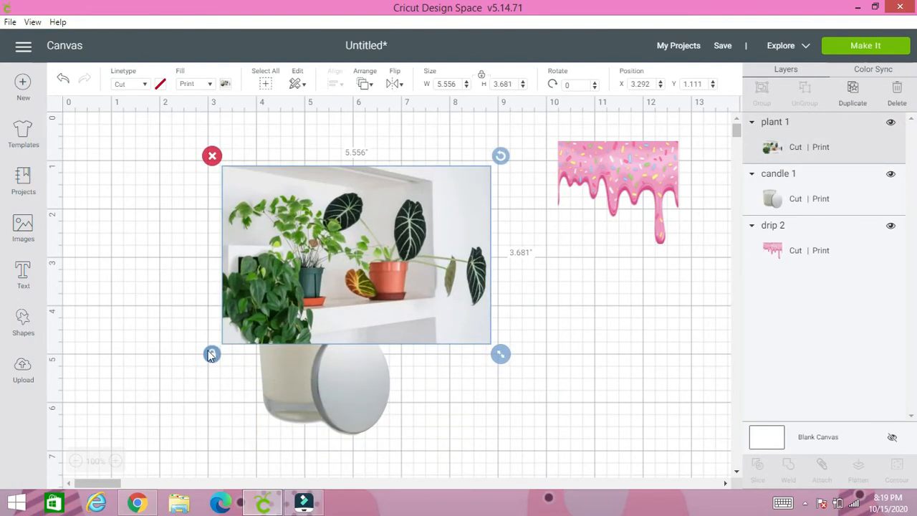
{"action": "left_click_drag", "start_coordinate": [500, 354], "coordinate": [333, 316]}
{"action": "left_click_drag", "start_coordinate": [280, 244], "coordinate": [591, 307]}
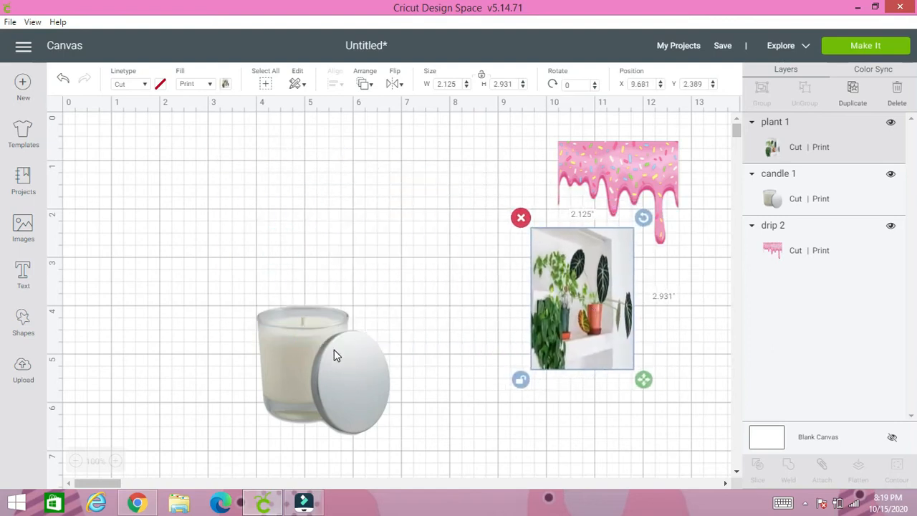
- Move the candle image beneath the plant image to clear the working area, and deselect it
{"action": "left_click", "coordinate": [316, 376]}
{"action": "left_click_drag", "start_coordinate": [340, 387], "coordinate": [650, 445]}
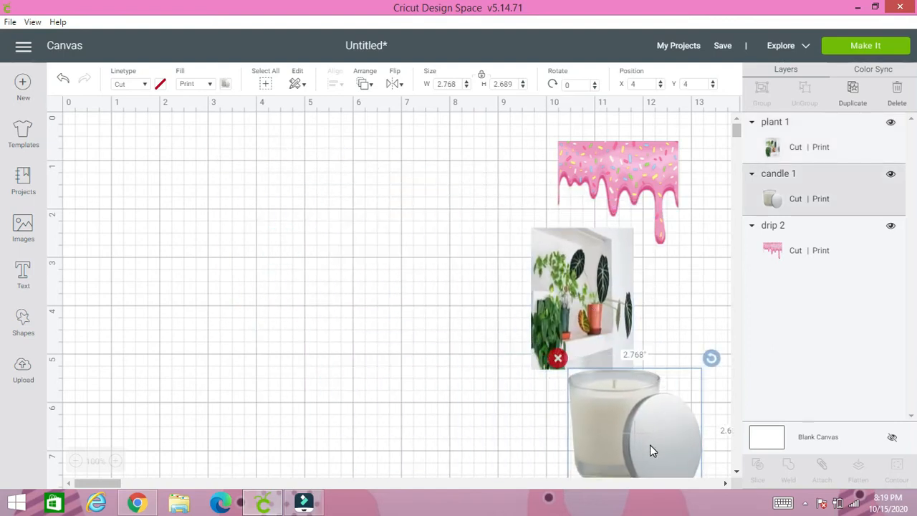
{"action": "left_click", "coordinate": [273, 360]}
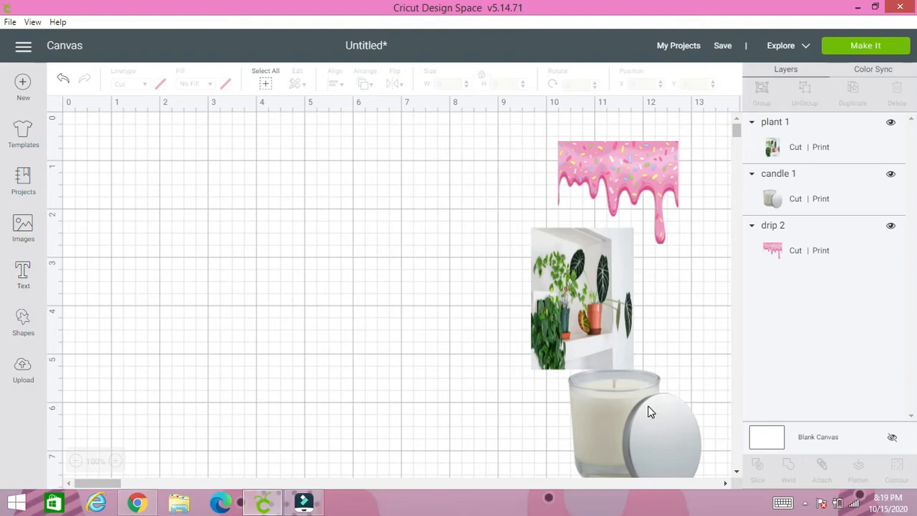
- Add the text "Dripz" to the canvas in the Firestarter font
{"action": "left_click", "coordinate": [22, 270]}
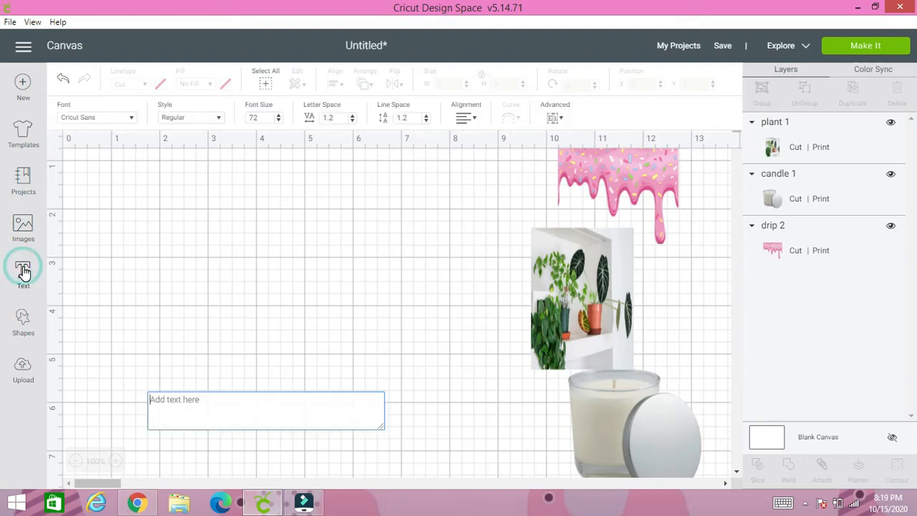
{"action": "left_click", "coordinate": [78, 118]}
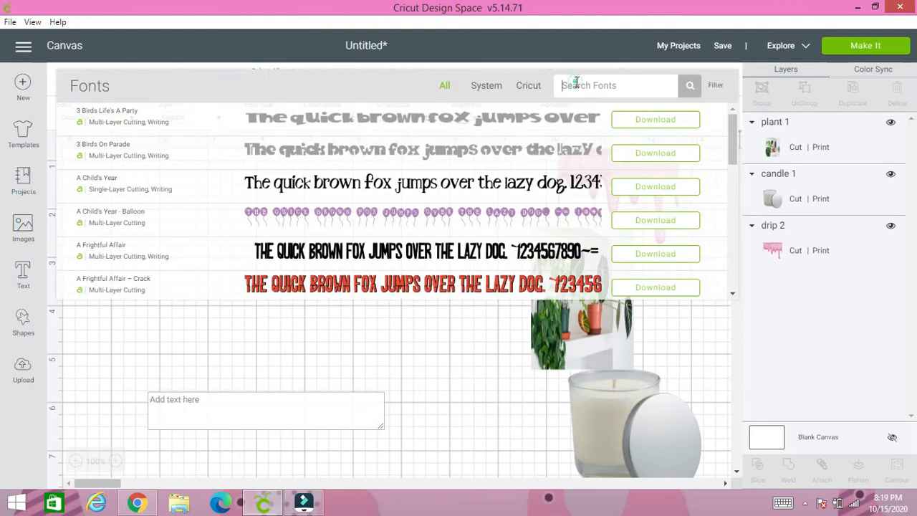
{"action": "type", "text": "ir"}
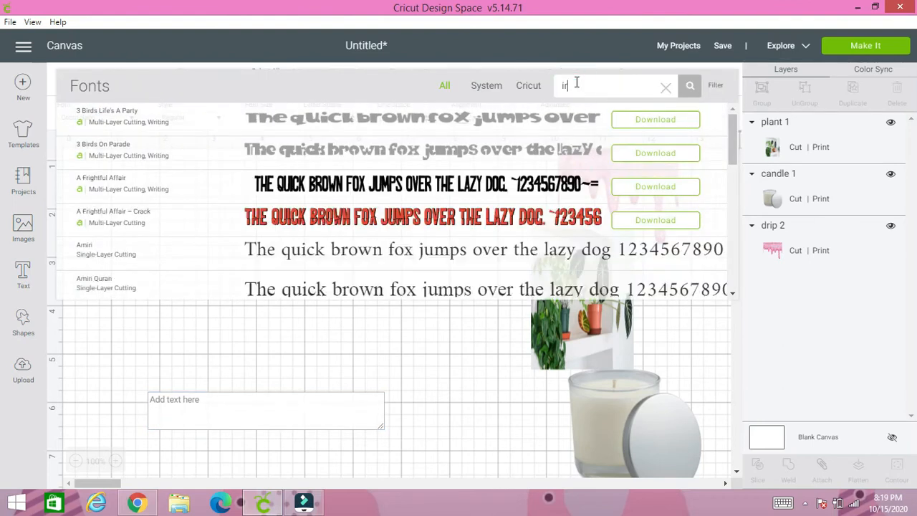
{"action": "type", "text": "e"}
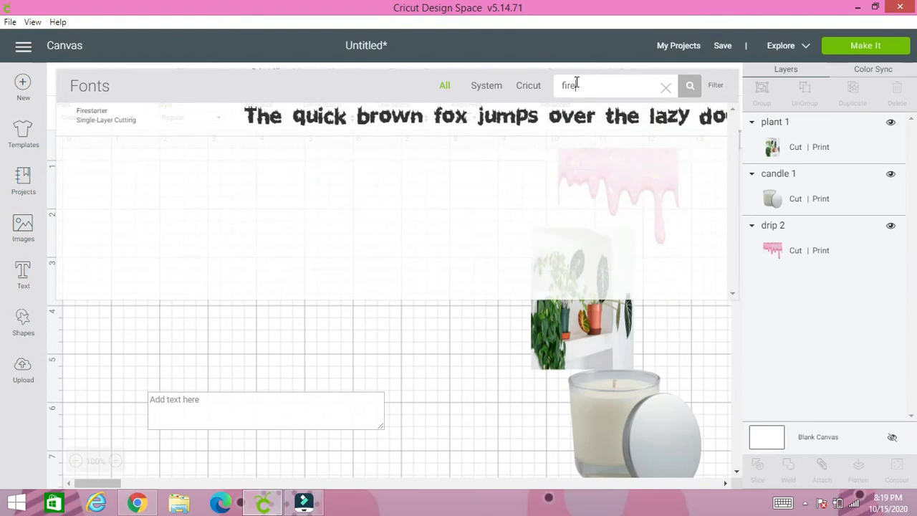
{"action": "left_click", "coordinate": [542, 111]}
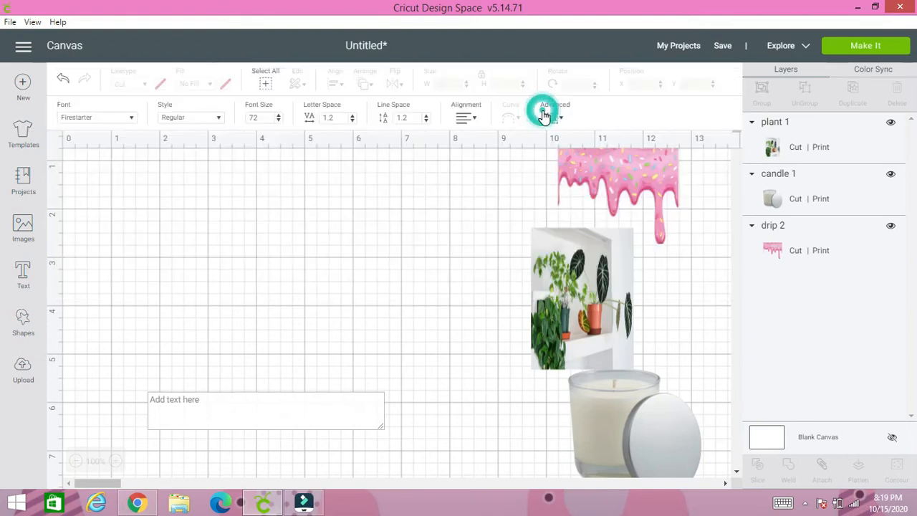
{"action": "left_click", "coordinate": [176, 407]}
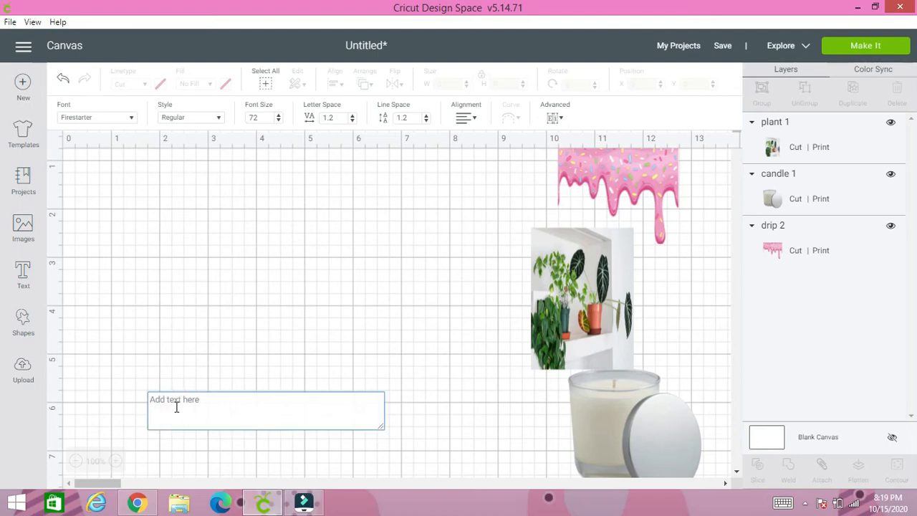
{"action": "type", "text": "Dripz"}
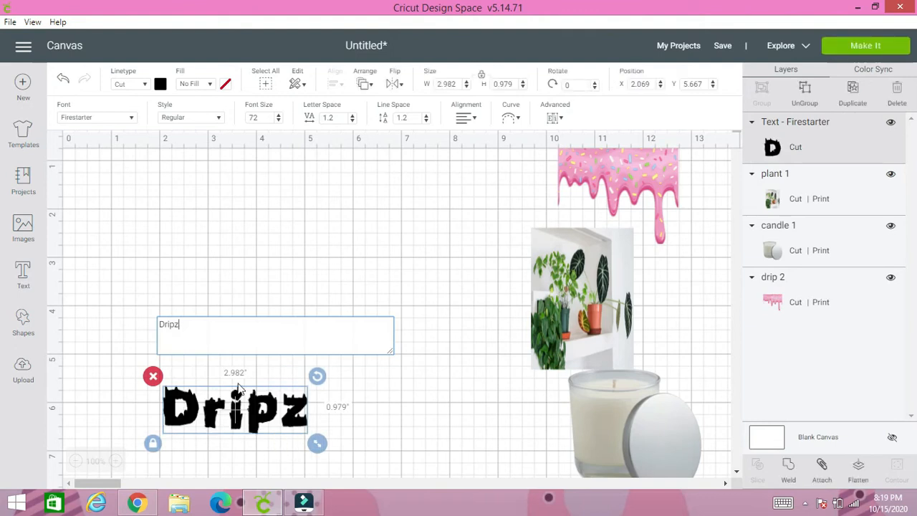
- Bring the pink drip image into the empty canvas area and place the "Dripz" text just to its right
{"action": "left_click", "coordinate": [259, 281]}
{"action": "left_click_drag", "start_coordinate": [247, 410], "coordinate": [257, 286]}
{"action": "left_click_drag", "start_coordinate": [615, 175], "coordinate": [210, 203]}
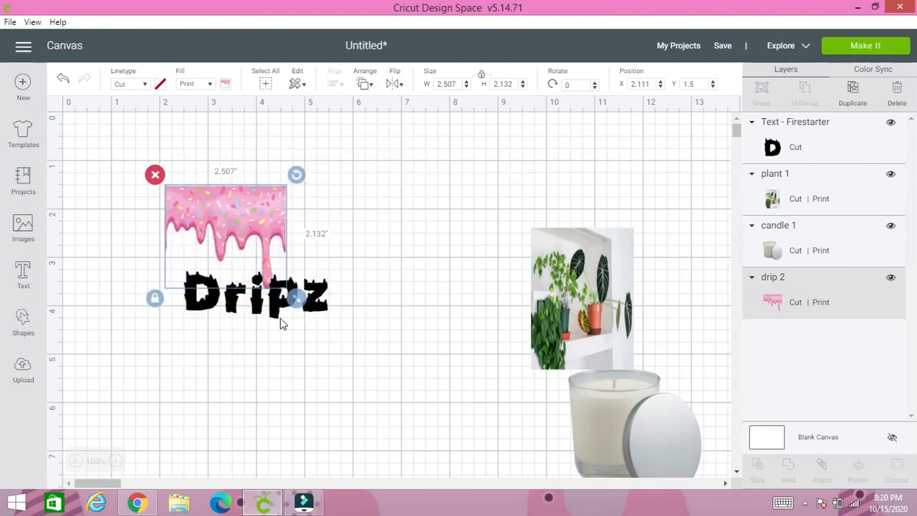
{"action": "left_click_drag", "start_coordinate": [258, 304], "coordinate": [444, 200]}
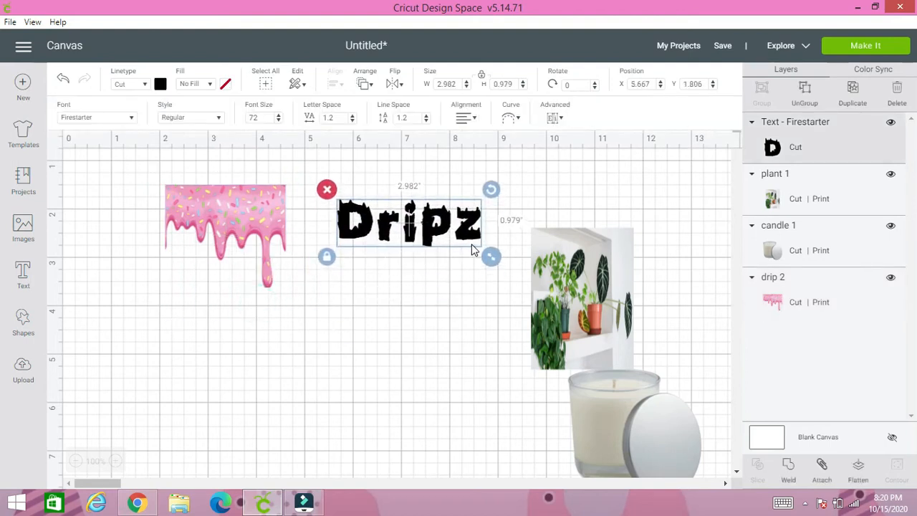
- Unlock the drip image's proportions, stretch it to about 3.48 by 3.58 inches, shift it up-left and relock the proportions
{"action": "left_click", "coordinate": [258, 230]}
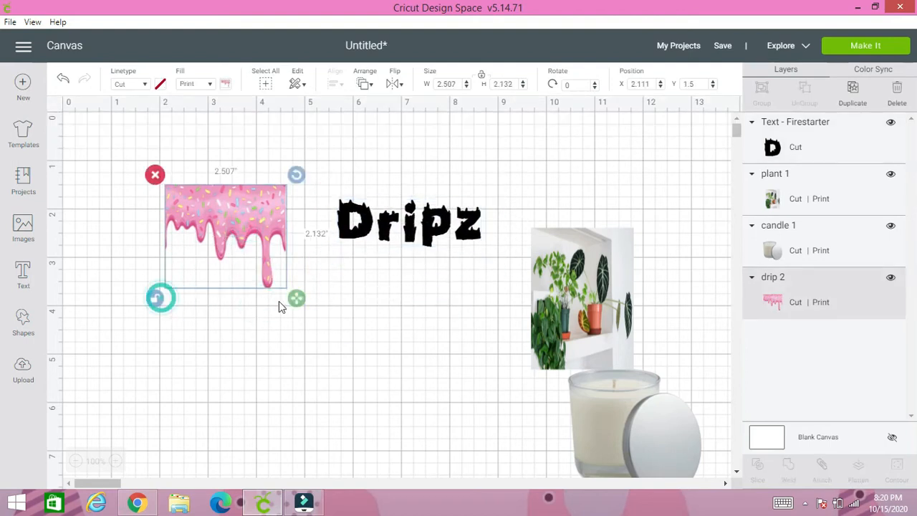
{"action": "left_click_drag", "start_coordinate": [297, 298], "coordinate": [343, 370]}
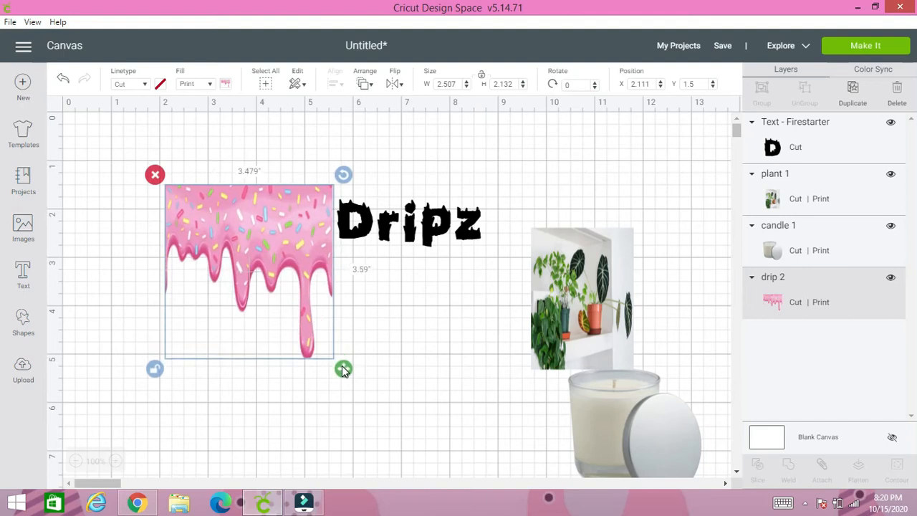
{"action": "left_click_drag", "start_coordinate": [266, 245], "coordinate": [233, 227]}
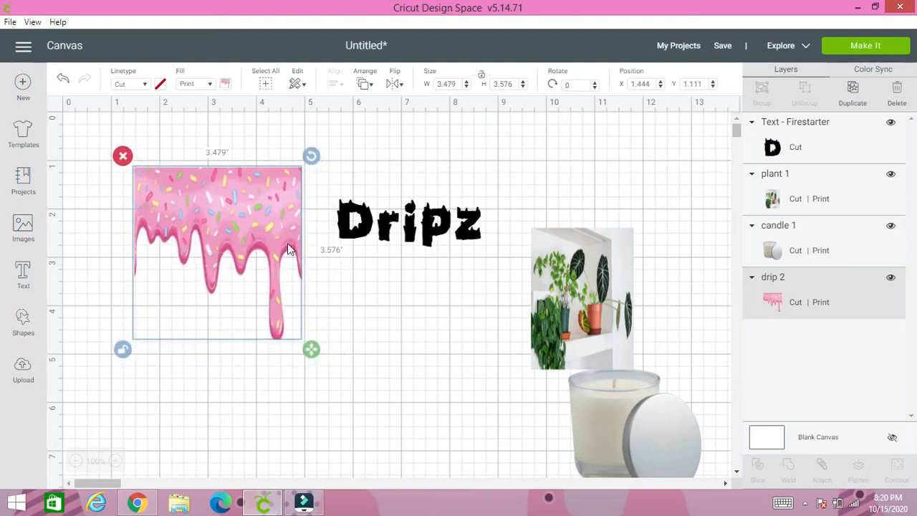
{"action": "left_click", "coordinate": [122, 349]}
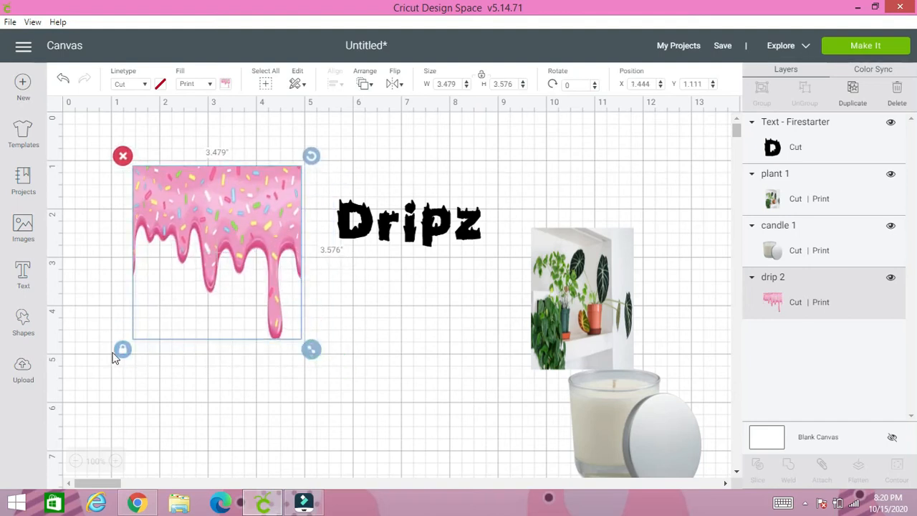
- Add a circle shape and position it over the lower part of the drip image at about X 1.875, Y 2
{"action": "left_click", "coordinate": [23, 320]}
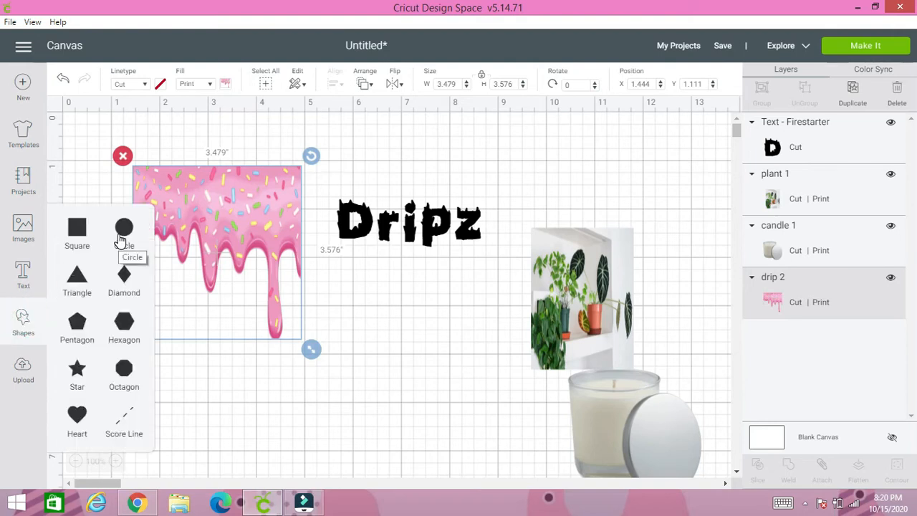
{"action": "left_click", "coordinate": [120, 239]}
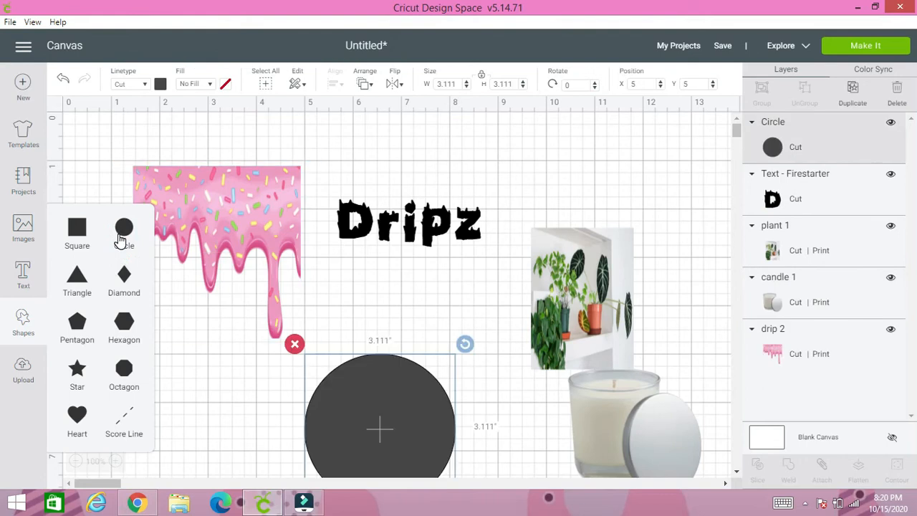
{"action": "left_click_drag", "start_coordinate": [381, 433], "coordinate": [229, 289]}
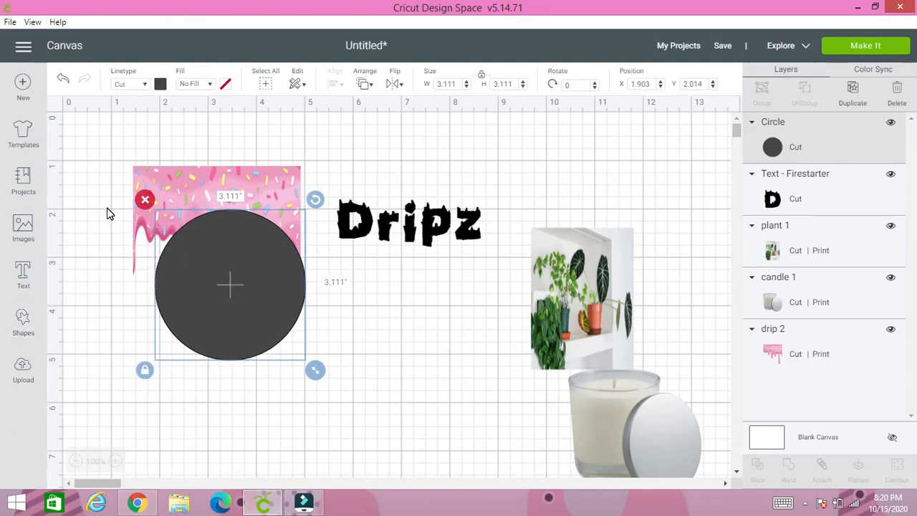
{"action": "left_click", "coordinate": [80, 172]}
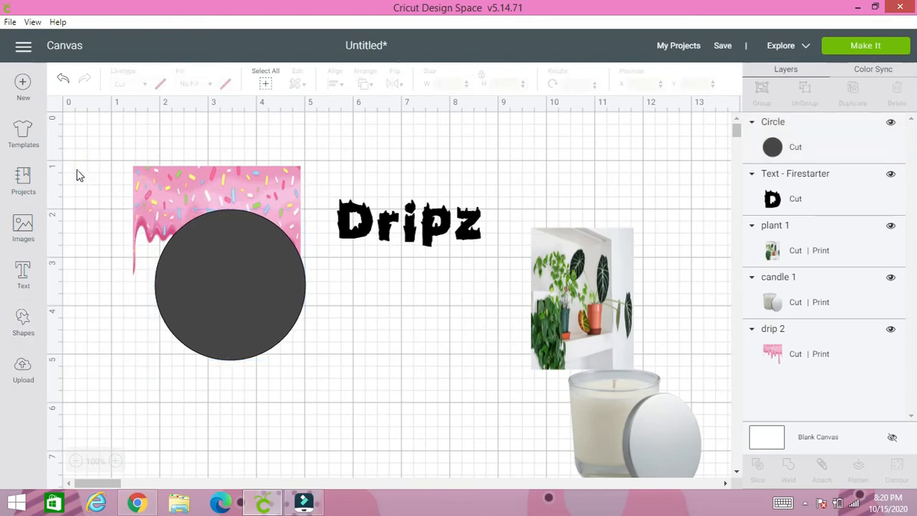
{"action": "mouse_move", "coordinate": [210, 263]}
{"action": "left_mouse_down"}
{"action": "mouse_move", "coordinate": [214, 256]}
{"action": "mouse_move", "coordinate": [269, 339]}
{"action": "mouse_move", "coordinate": [216, 291]}
{"action": "mouse_move", "coordinate": [214, 253]}
{"action": "mouse_move", "coordinate": [218, 262]}
{"action": "left_mouse_up"}
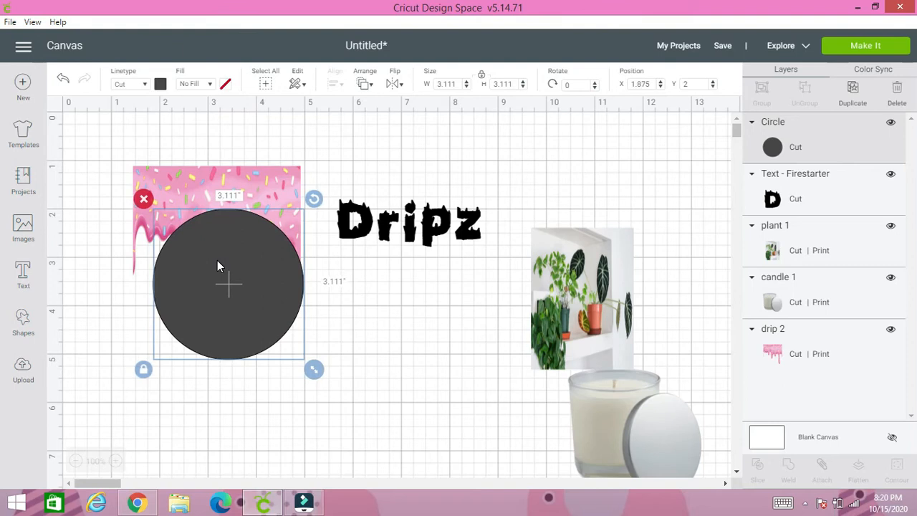
- Slice the circle and the pink drip image against each other
{"action": "left_click", "coordinate": [85, 164]}
{"action": "left_click_drag", "start_coordinate": [109, 154], "coordinate": [250, 334]}
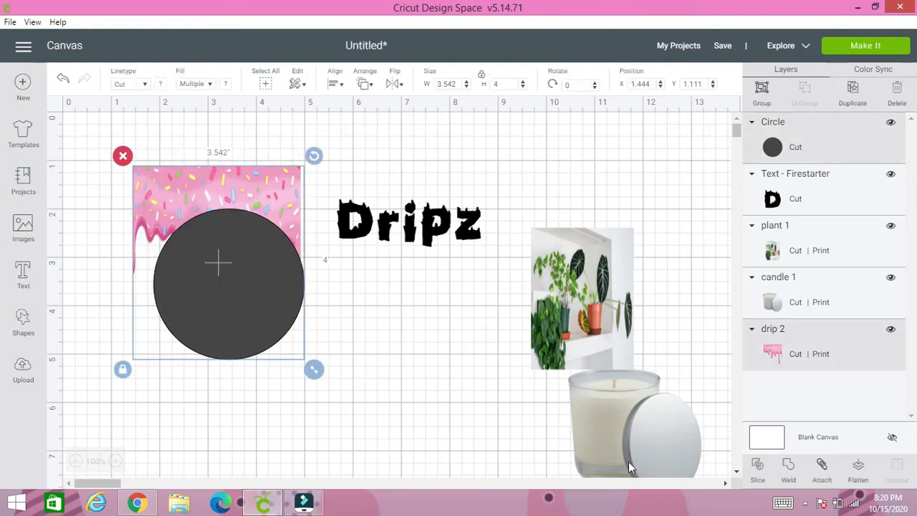
{"action": "left_click", "coordinate": [760, 471]}
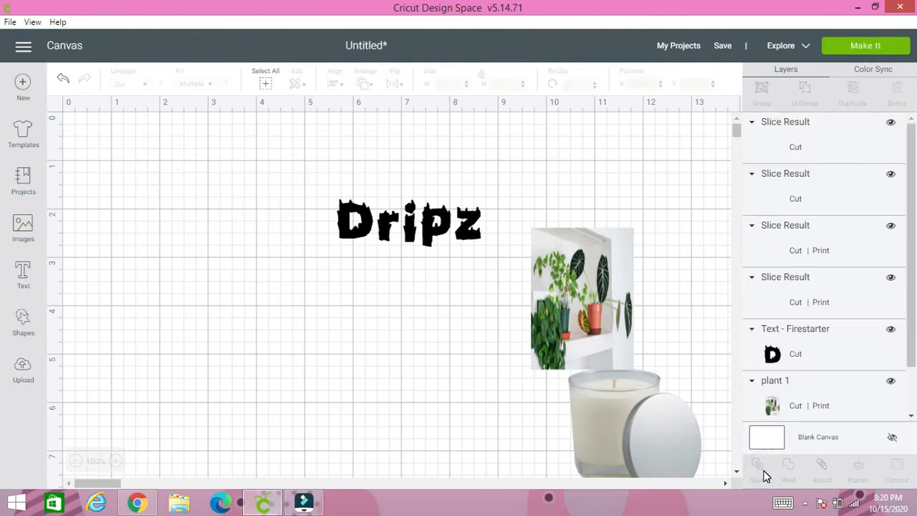
- Delete the dark drip cutout and the leftover pink border piece, moving the round-topped pink drip aside
{"action": "left_click_drag", "start_coordinate": [211, 252], "coordinate": [428, 185]}
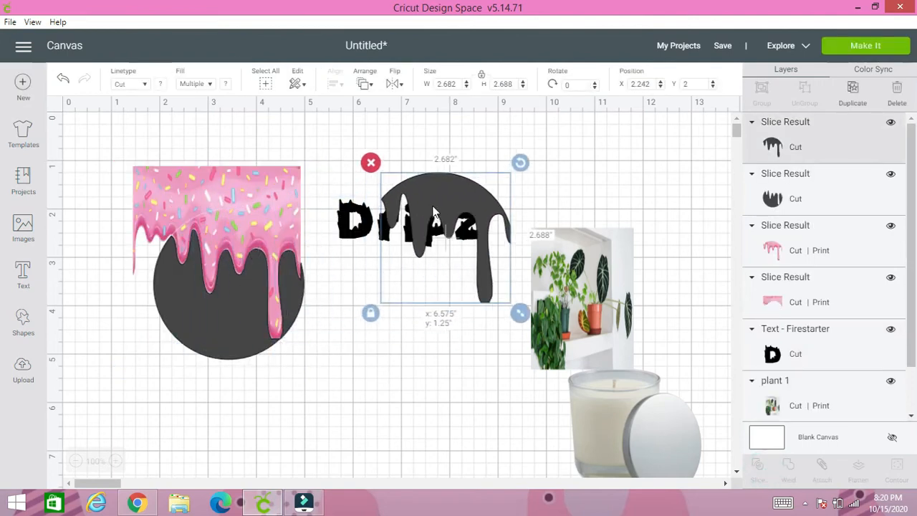
{"action": "left_click", "coordinate": [376, 161]}
{"action": "left_click_drag", "start_coordinate": [238, 223], "coordinate": [469, 170]}
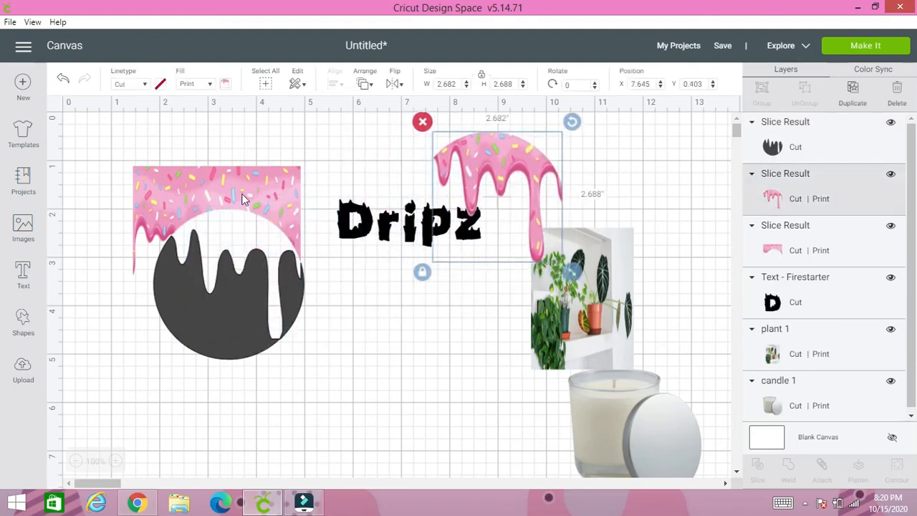
{"action": "left_click", "coordinate": [231, 191]}
{"action": "left_click", "coordinate": [120, 153]}
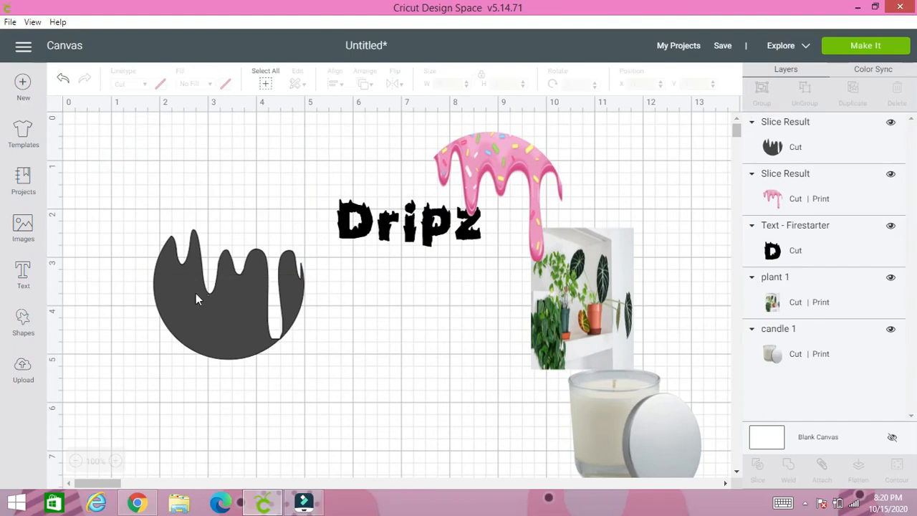
- Move the round-topped pink drip farther right to about X 9.395, Y 0, clear of the "Dripz" text
{"action": "left_click", "coordinate": [418, 221]}
{"action": "left_click", "coordinate": [404, 220]}
{"action": "left_click", "coordinate": [377, 223]}
{"action": "left_click", "coordinate": [426, 232]}
{"action": "left_click_drag", "start_coordinate": [432, 222], "coordinate": [517, 195]}
- Place the "Dripz" text in front of the dark sliced circle and shrink it to about 2.593 by 0.851 inches
{"action": "left_click", "coordinate": [399, 225]}
{"action": "left_click", "coordinate": [398, 223]}
{"action": "left_click_drag", "start_coordinate": [399, 222], "coordinate": [294, 270]}
{"action": "left_click", "coordinate": [403, 184]}
{"action": "left_click", "coordinate": [396, 227]}
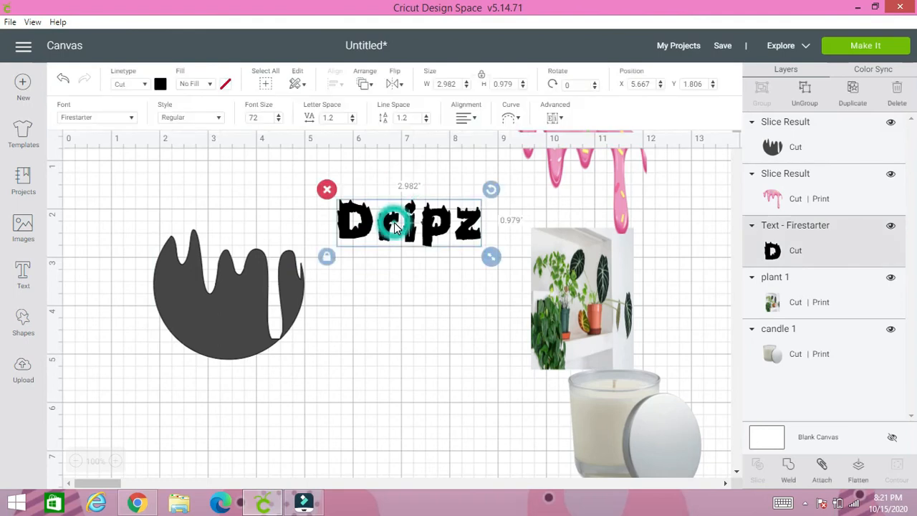
{"action": "left_click_drag", "start_coordinate": [387, 224], "coordinate": [213, 303]}
{"action": "left_click", "coordinate": [366, 85]}
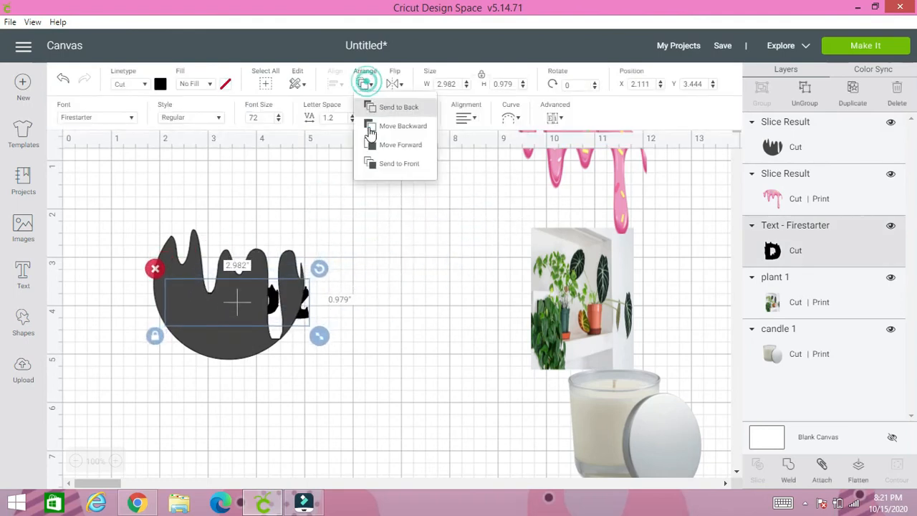
{"action": "left_click", "coordinate": [380, 170]}
{"action": "left_click_drag", "start_coordinate": [319, 336], "coordinate": [299, 331]}
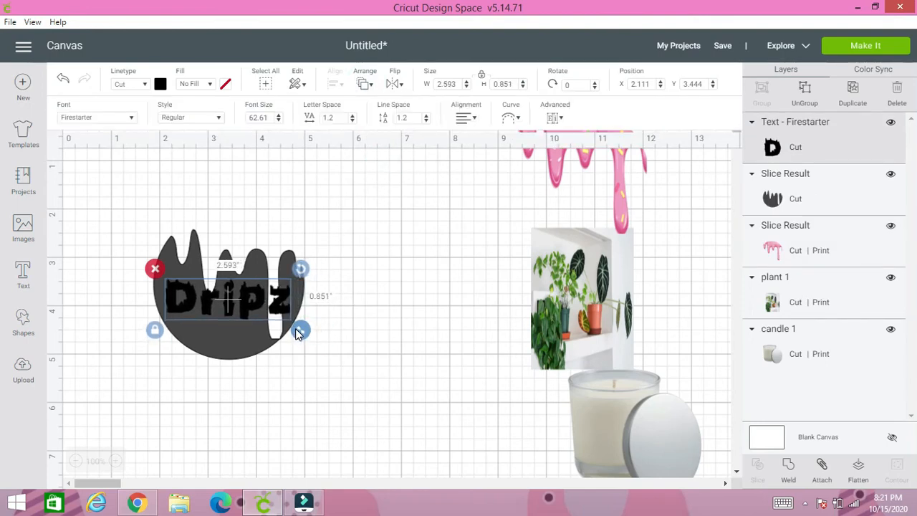
- Move the "Dripz" text off the dark sliced circle and delete that circle piece
{"action": "left_click", "coordinate": [148, 210]}
{"action": "left_click_drag", "start_coordinate": [141, 214], "coordinate": [297, 362]}
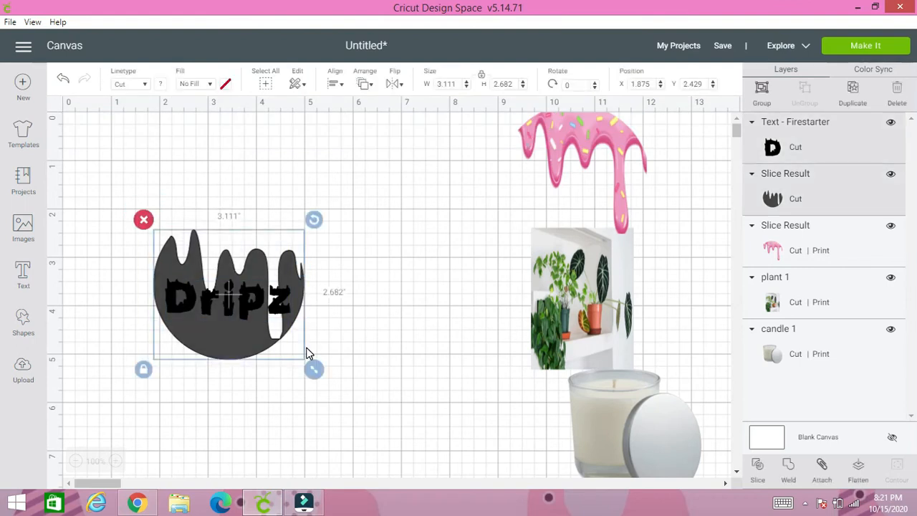
{"action": "left_click", "coordinate": [393, 330]}
{"action": "left_click_drag", "start_coordinate": [284, 310], "coordinate": [376, 322]}
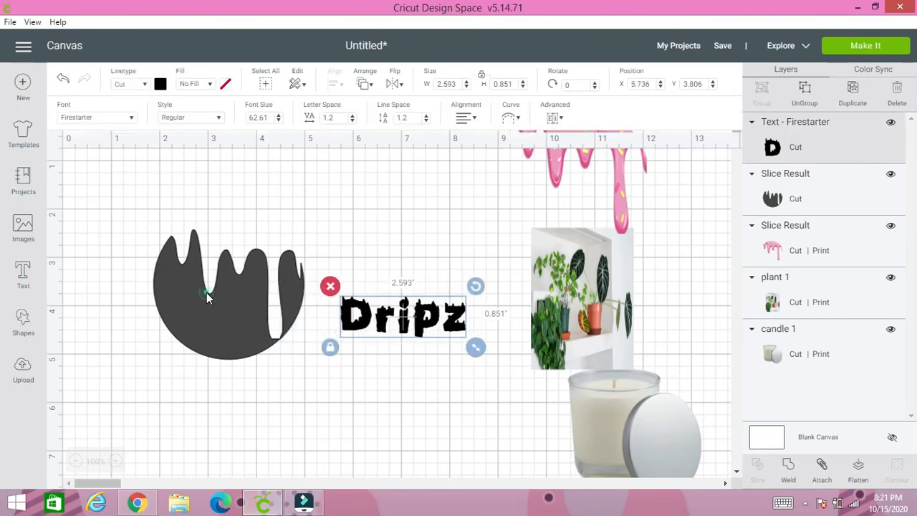
{"action": "left_click", "coordinate": [208, 293]}
{"action": "left_click", "coordinate": [142, 219]}
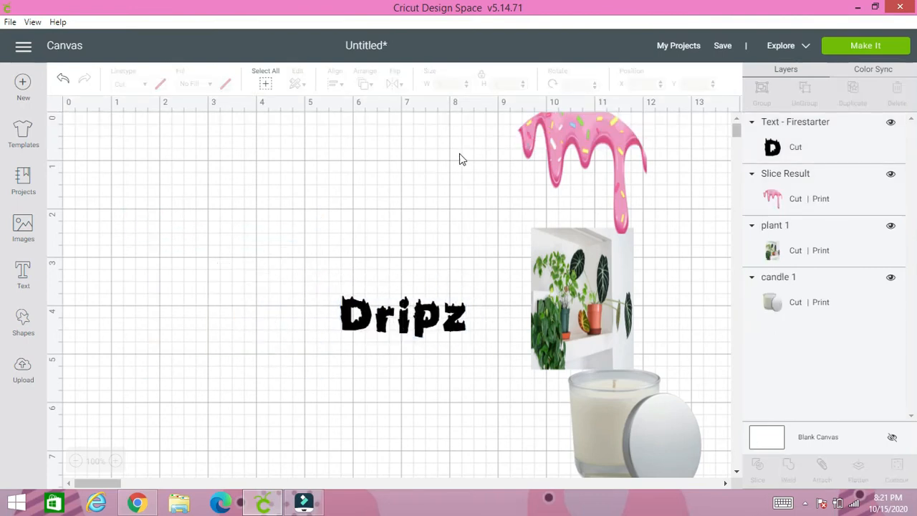
- Lay the "Dripz" text across the pink drip in the middle of the canvas and rotate the drip about 5 degrees
{"action": "left_click_drag", "start_coordinate": [591, 141], "coordinate": [384, 235]}
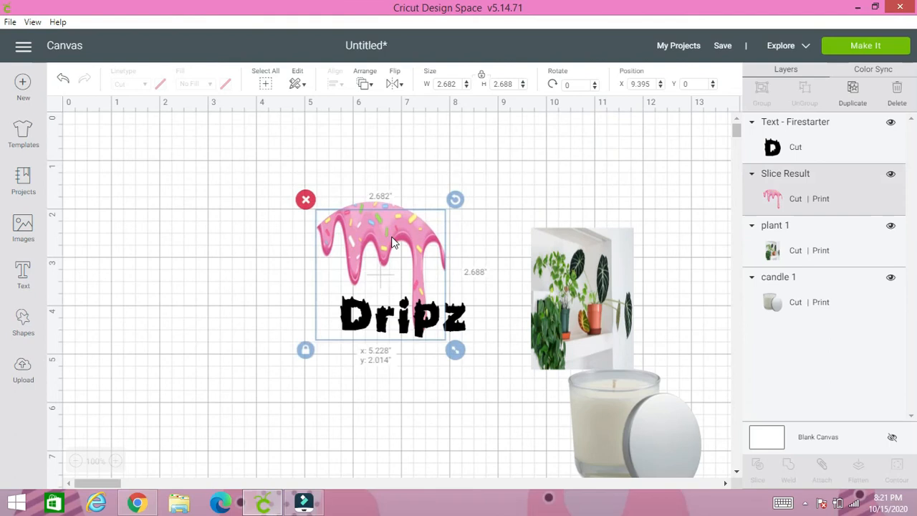
{"action": "left_click_drag", "start_coordinate": [405, 319], "coordinate": [380, 281]}
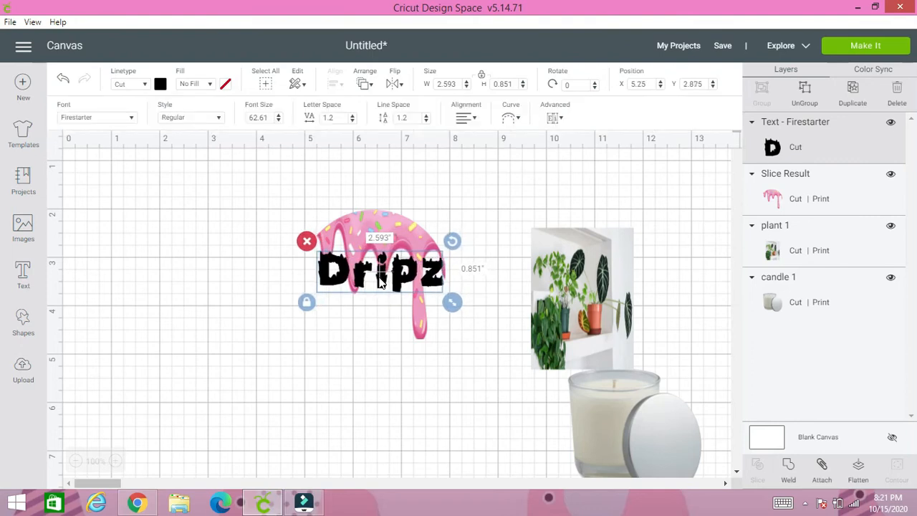
{"action": "left_click", "coordinate": [403, 230]}
{"action": "left_click_drag", "start_coordinate": [455, 198], "coordinate": [462, 208]}
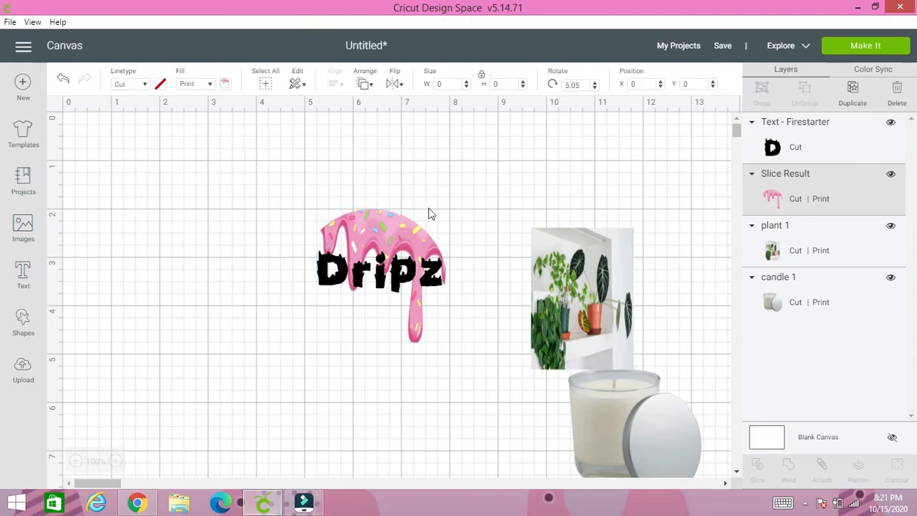
{"action": "left_click_drag", "start_coordinate": [384, 230], "coordinate": [384, 229]}
{"action": "left_click", "coordinate": [354, 184]}
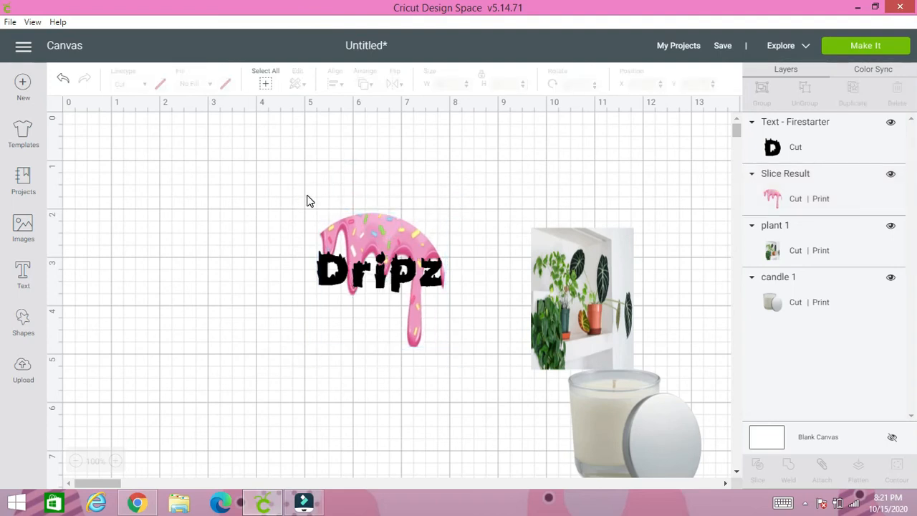
- Group the "Dripz" text with the pink drip and duplicate the group, placing both copies side by side above the plant photo
{"action": "left_click_drag", "start_coordinate": [295, 198], "coordinate": [470, 338]}
{"action": "left_click", "coordinate": [763, 91]}
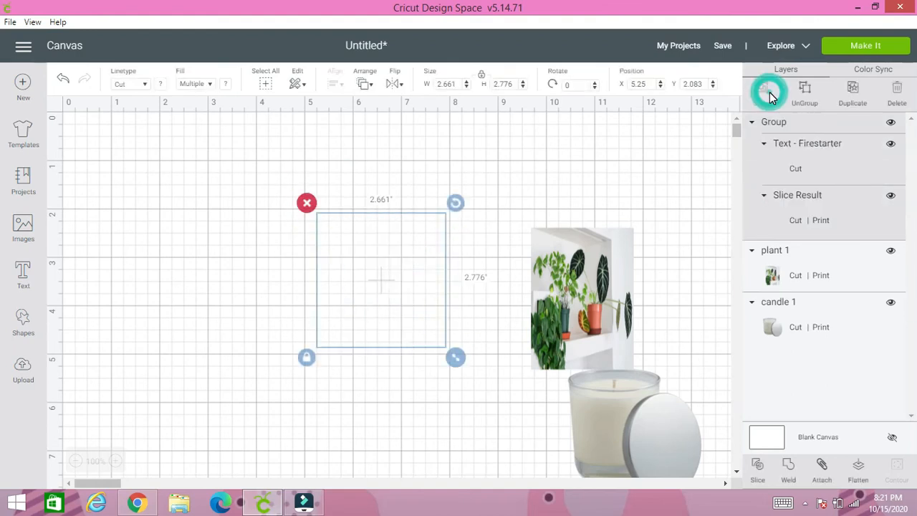
{"action": "left_click_drag", "start_coordinate": [366, 278], "coordinate": [469, 210]}
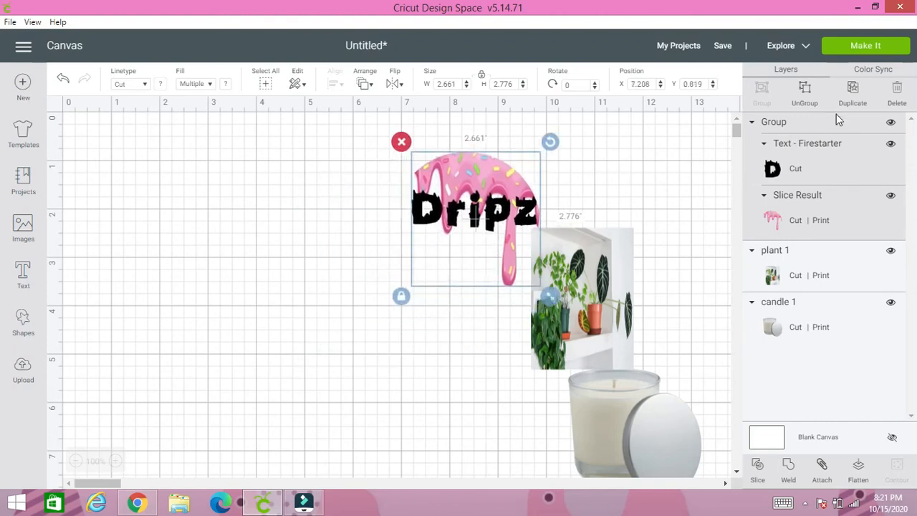
{"action": "left_click", "coordinate": [851, 89]}
{"action": "left_click_drag", "start_coordinate": [575, 175], "coordinate": [742, 114]}
{"action": "left_click_drag", "start_coordinate": [482, 181], "coordinate": [529, 142]}
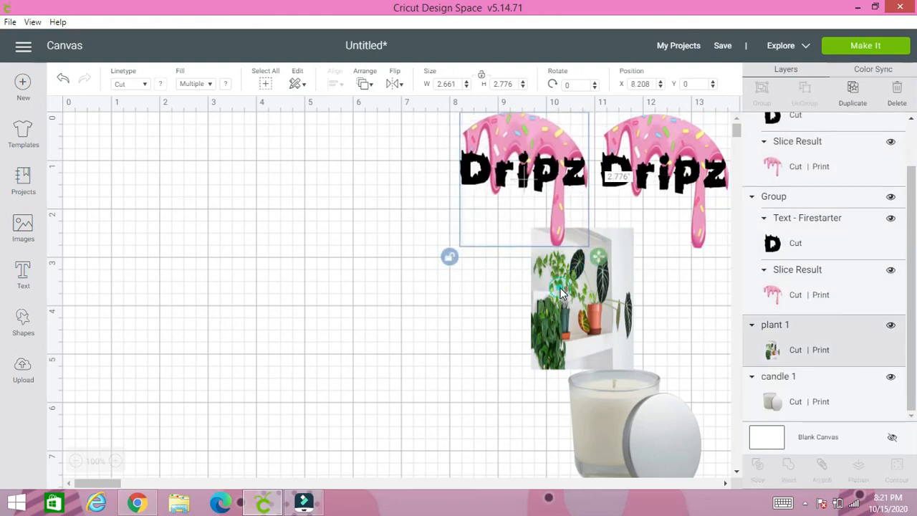
- Move the candle image into the empty canvas area and enlarge it to about 5.824 by 5.064 inches
{"action": "left_click", "coordinate": [561, 292]}
{"action": "left_click", "coordinate": [589, 434]}
{"action": "left_click_drag", "start_coordinate": [593, 434], "coordinate": [232, 264]}
{"action": "left_click", "coordinate": [197, 341]}
{"action": "left_click_drag", "start_coordinate": [345, 346], "coordinate": [500, 453]}
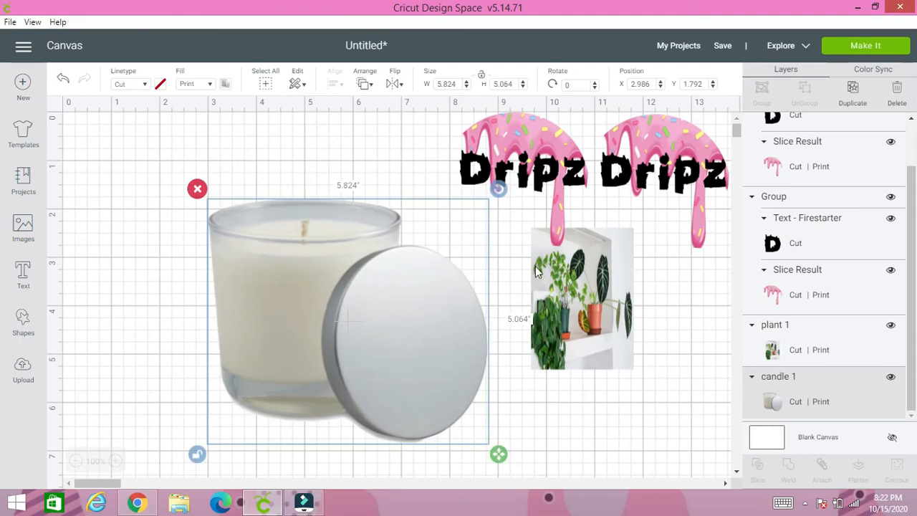
- Place one "Dripz" group on the candle jar and shrink it to about 1.729 by 1.804 inches
{"action": "left_click", "coordinate": [500, 154]}
{"action": "left_click_drag", "start_coordinate": [535, 156], "coordinate": [304, 299]}
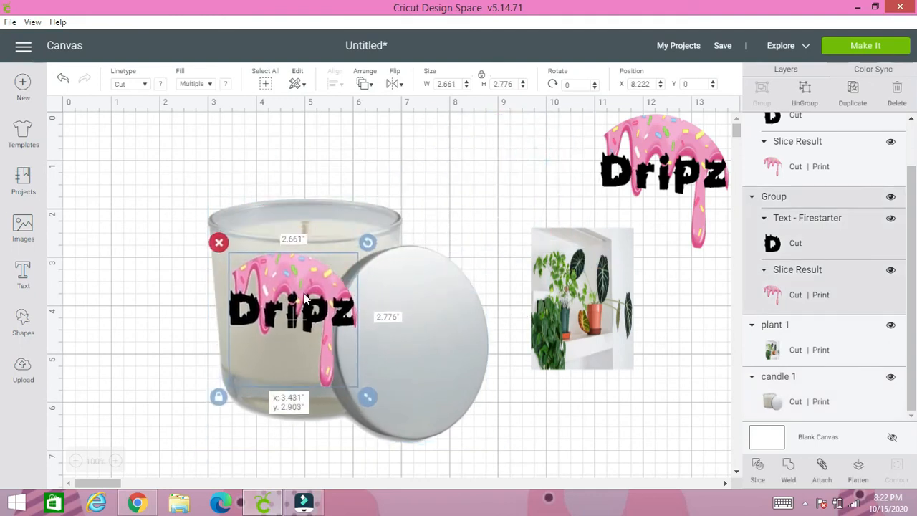
{"action": "left_click_drag", "start_coordinate": [366, 397], "coordinate": [338, 368]}
{"action": "left_click_drag", "start_coordinate": [298, 318], "coordinate": [296, 327]}
{"action": "left_click_drag", "start_coordinate": [340, 387], "coordinate": [330, 372]}
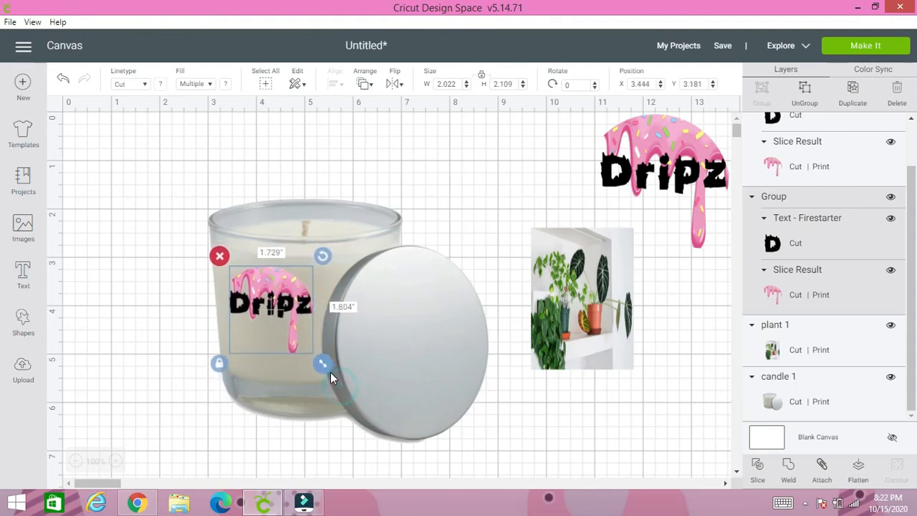
{"action": "left_click_drag", "start_coordinate": [284, 301], "coordinate": [290, 307]}
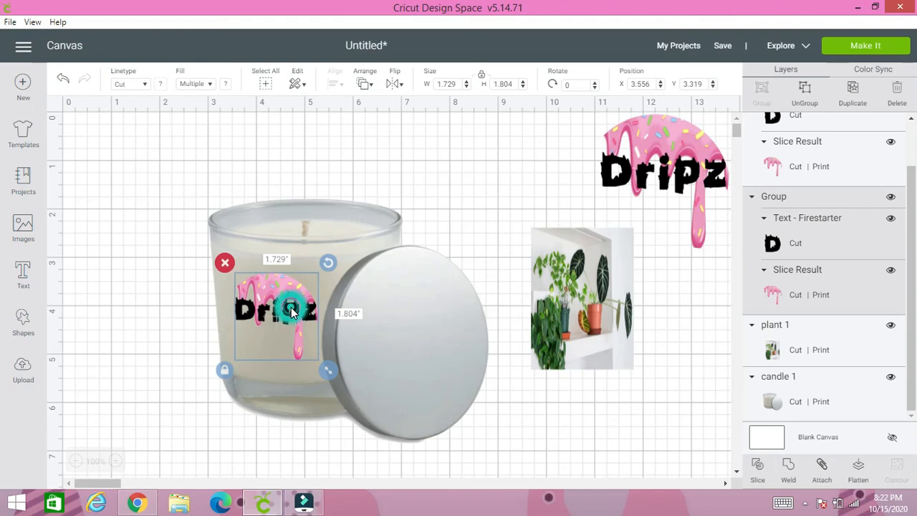
- Duplicate the small "Dripz" group onto the center of the candle lid and delete the spare large copy
{"action": "left_click", "coordinate": [851, 90]}
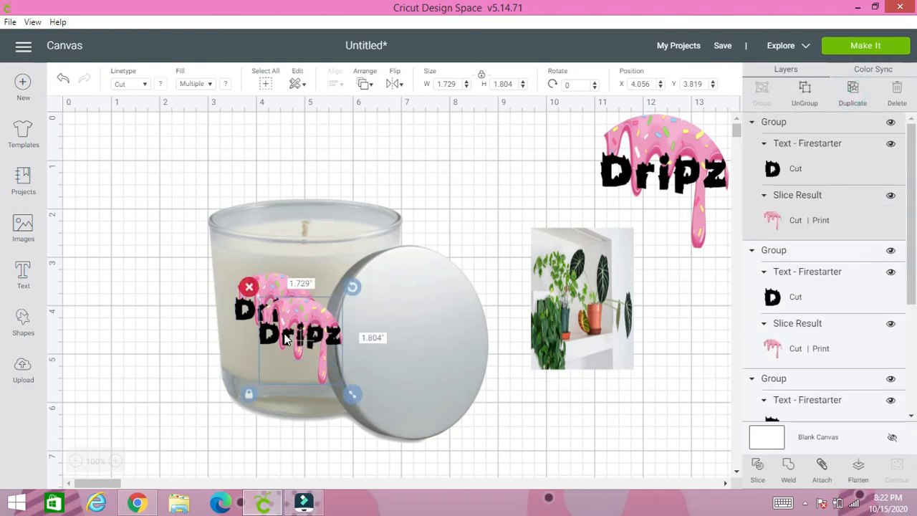
{"action": "left_click_drag", "start_coordinate": [285, 338], "coordinate": [413, 341]}
{"action": "left_click_drag", "start_coordinate": [640, 179], "coordinate": [616, 213]}
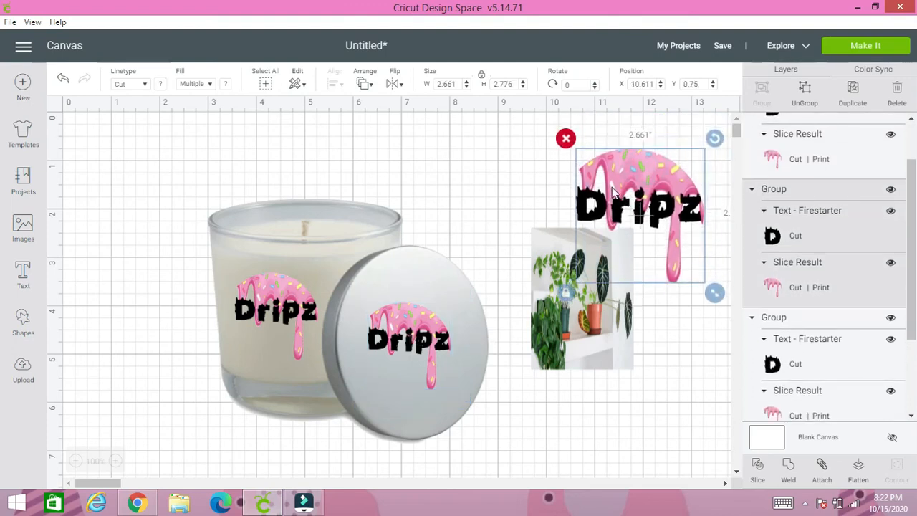
{"action": "left_click", "coordinate": [565, 136]}
{"action": "left_click_drag", "start_coordinate": [394, 337], "coordinate": [401, 340]}
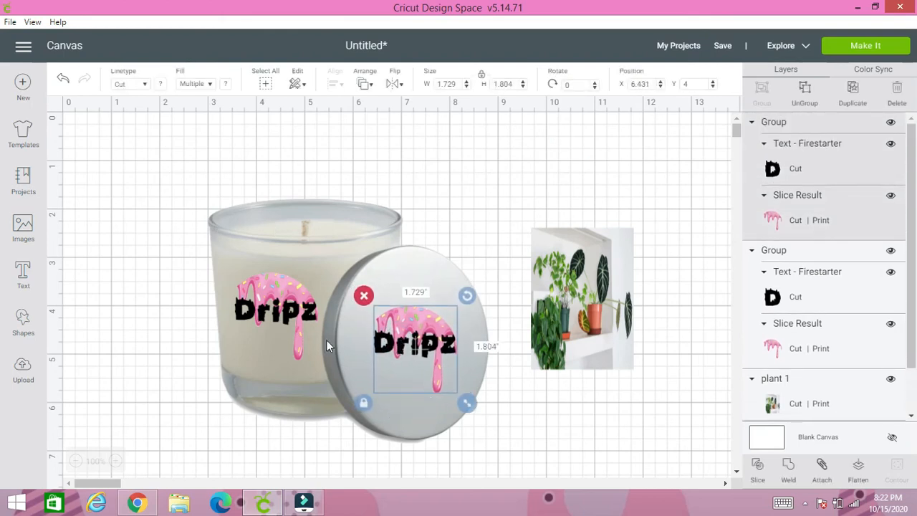
- Group the candle with both "Dripz" designs, shrink the group to about 2.671 by 2.217 inches and move it above the plant photo
{"action": "left_click", "coordinate": [164, 213]}
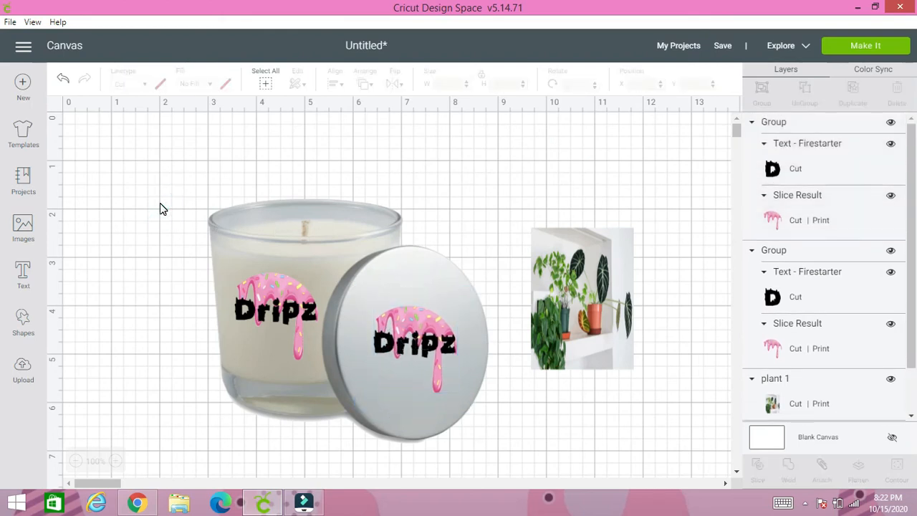
{"action": "left_click_drag", "start_coordinate": [155, 190], "coordinate": [484, 457]}
{"action": "left_click", "coordinate": [760, 95]}
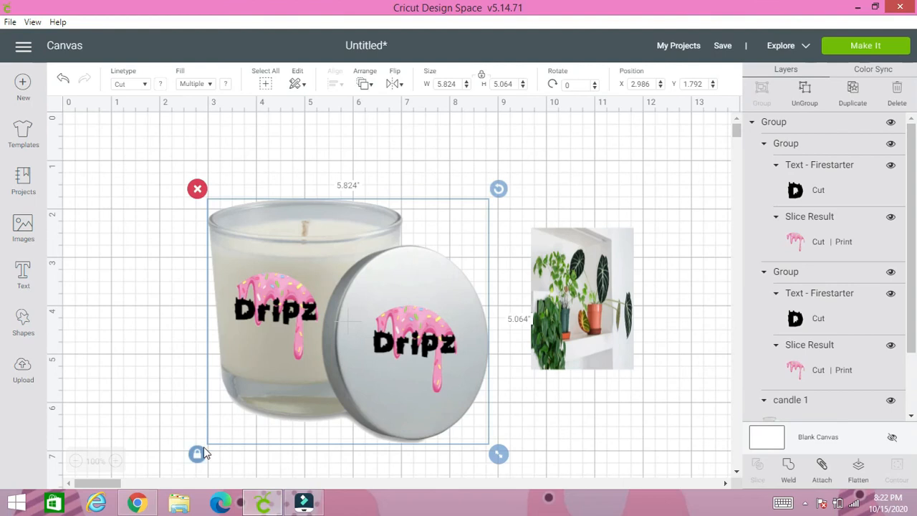
{"action": "left_click_drag", "start_coordinate": [499, 454], "coordinate": [358, 320]}
{"action": "left_click_drag", "start_coordinate": [289, 262], "coordinate": [620, 177]}
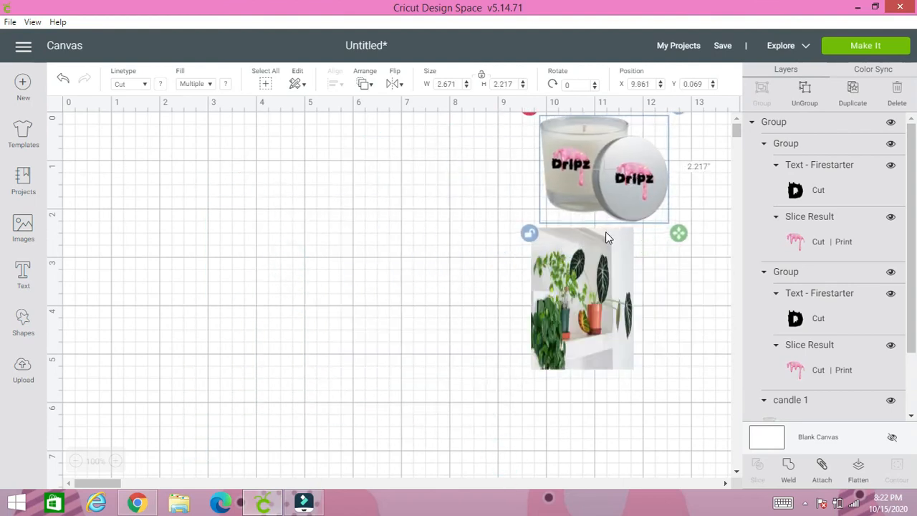
- Enlarge the plant photo to about 7.792 by 5.944 inches beside the candle group and hide the canvas grid
{"action": "left_click", "coordinate": [560, 287]}
{"action": "left_click_drag", "start_coordinate": [595, 314], "coordinate": [208, 240]}
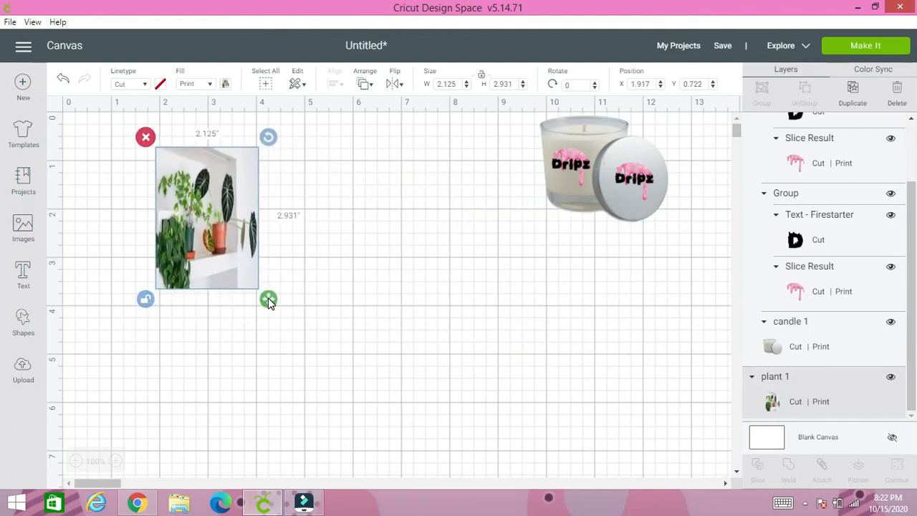
{"action": "left_click_drag", "start_coordinate": [268, 299], "coordinate": [541, 438]}
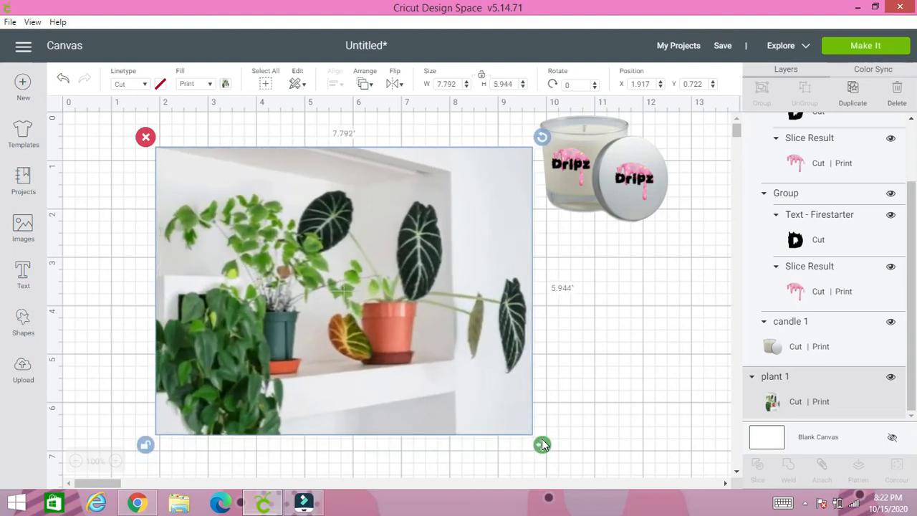
{"action": "left_click_drag", "start_coordinate": [247, 391], "coordinate": [237, 363]}
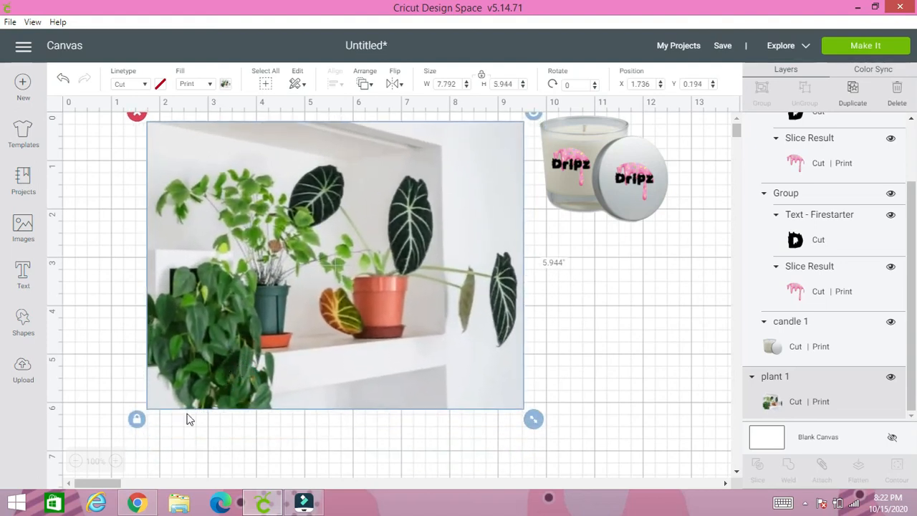
{"action": "left_click", "coordinate": [52, 113]}
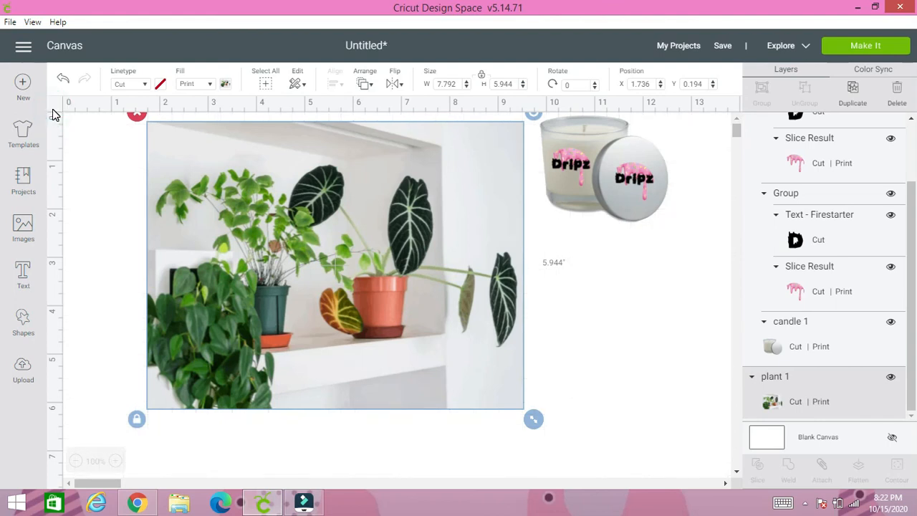
{"action": "left_click", "coordinate": [610, 319]}
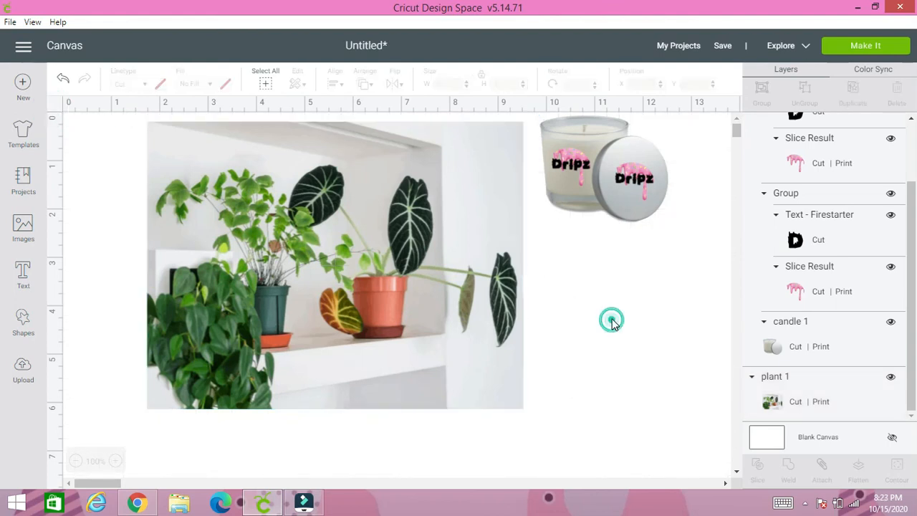
- Place the candle group on the shelf between the two plant pots and shrink it to about 1.38 by 1.12 inches
{"action": "left_click", "coordinate": [593, 174]}
{"action": "left_click_drag", "start_coordinate": [572, 198], "coordinate": [339, 320]}
{"action": "left_click_drag", "start_coordinate": [418, 379], "coordinate": [364, 331]}
{"action": "left_click_drag", "start_coordinate": [319, 303], "coordinate": [327, 322]}
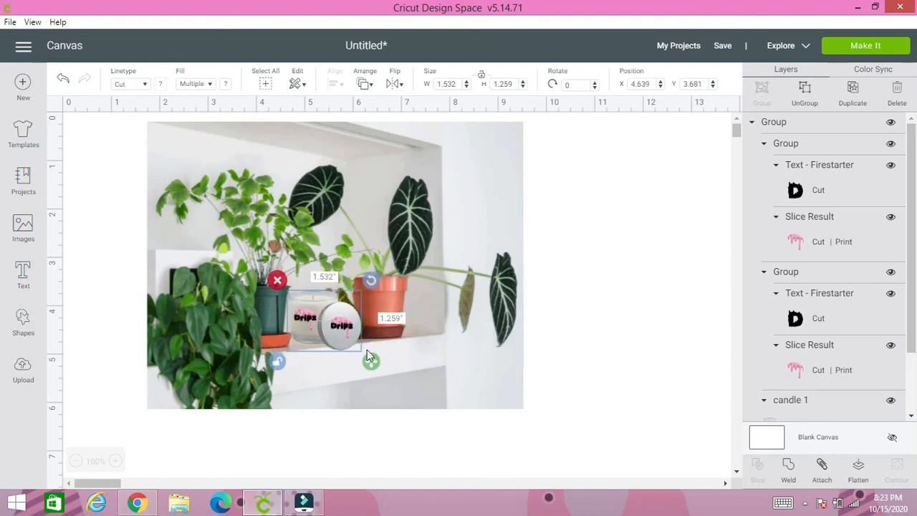
{"action": "left_click_drag", "start_coordinate": [371, 360], "coordinate": [364, 355]}
{"action": "left_click_drag", "start_coordinate": [333, 325], "coordinate": [337, 330]}
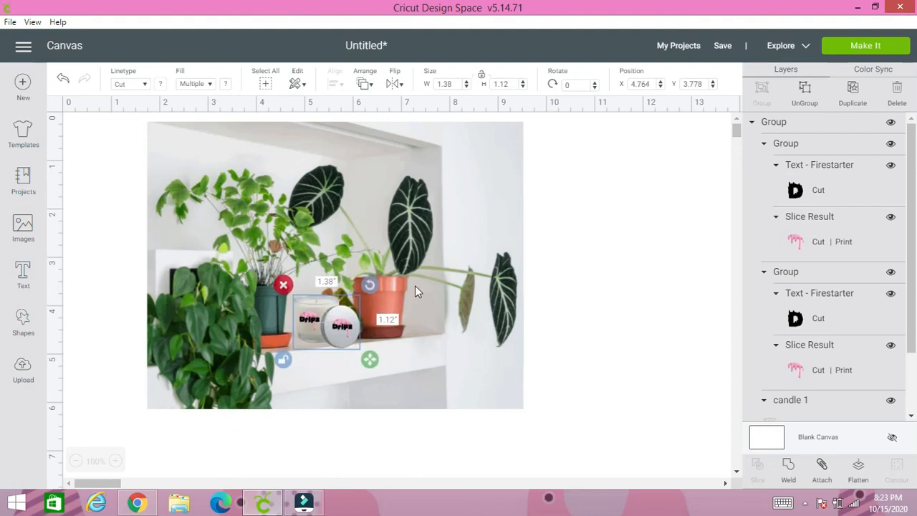
- Nudge the plant photo slightly to the right behind the candle and group the photo with the candle group
{"action": "left_click", "coordinate": [417, 287]}
{"action": "left_click_drag", "start_coordinate": [417, 287], "coordinate": [419, 286]}
{"action": "left_click", "coordinate": [595, 320]}
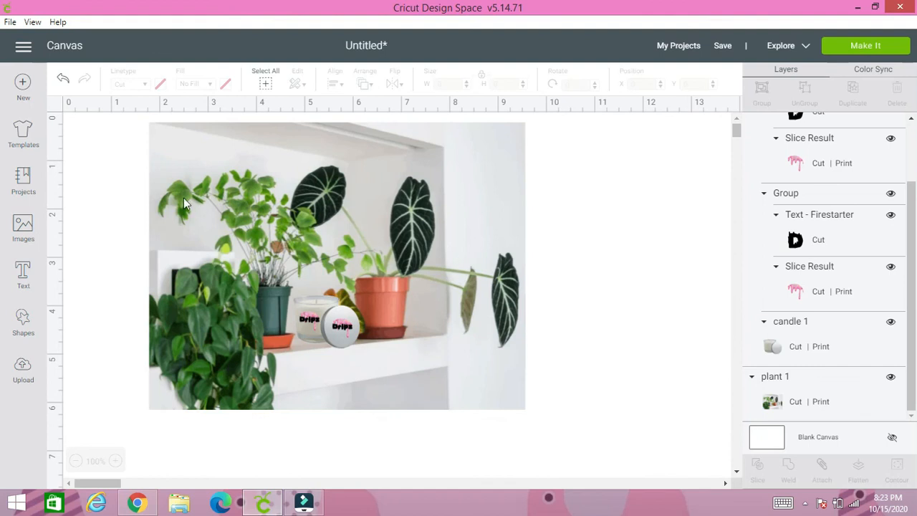
{"action": "left_click_drag", "start_coordinate": [98, 160], "coordinate": [577, 390]}
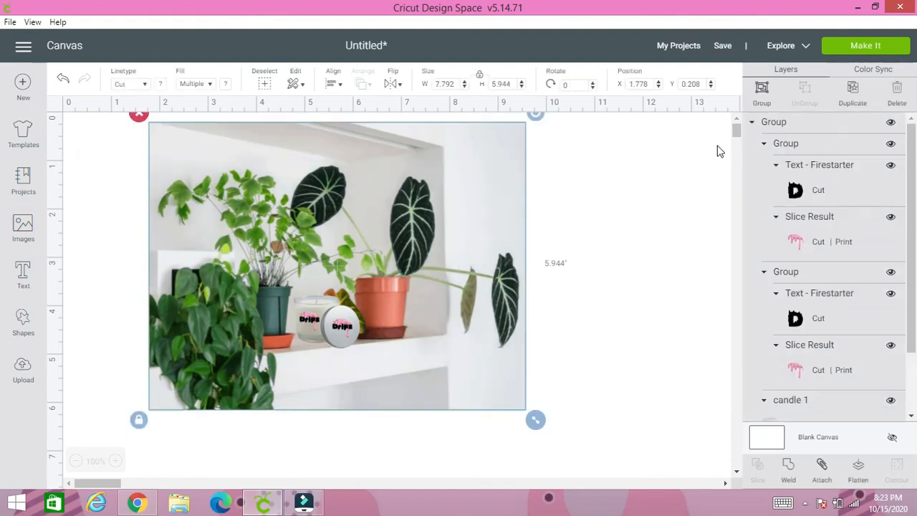
{"action": "left_click", "coordinate": [758, 101]}
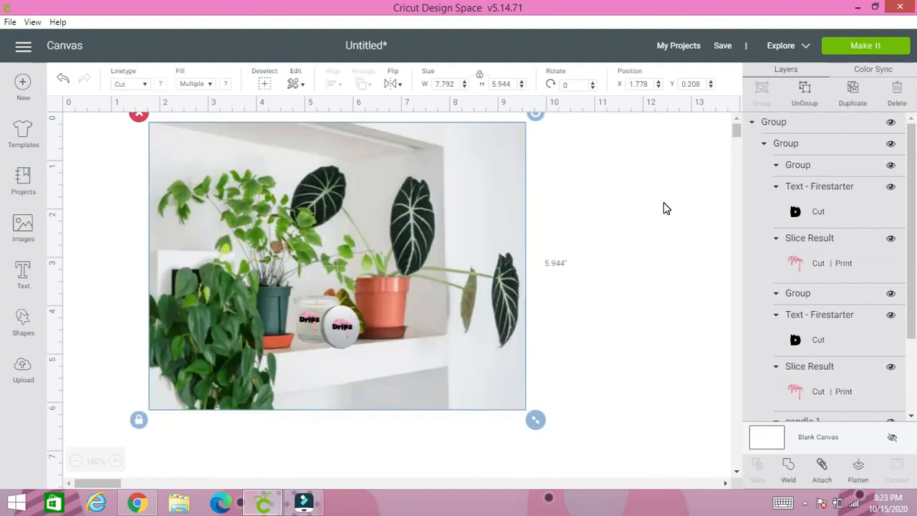
- Flatten the combined plant and candle group into one printable image and shift it slightly down and to the right on the canvas
{"action": "left_click", "coordinate": [858, 469]}
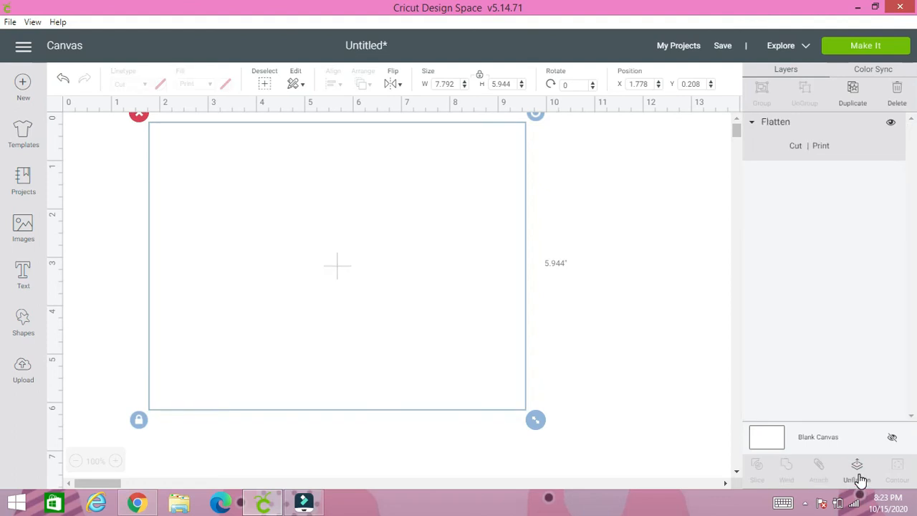
{"action": "left_click", "coordinate": [681, 279]}
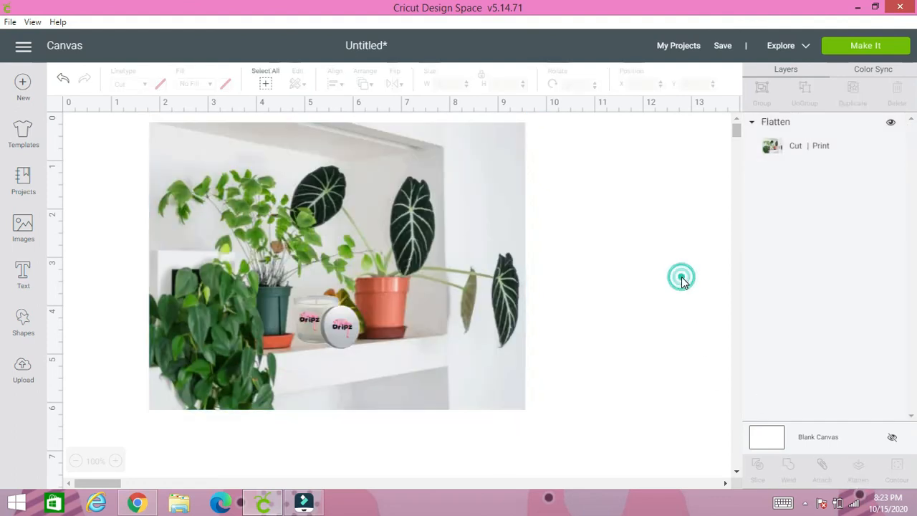
{"action": "left_click_drag", "start_coordinate": [353, 218], "coordinate": [383, 240]}
{"action": "left_click", "coordinate": [141, 214]}
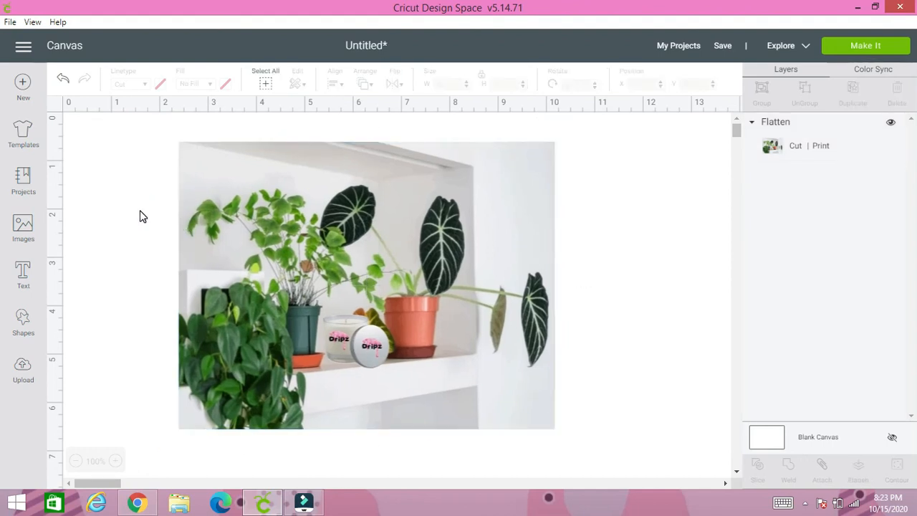